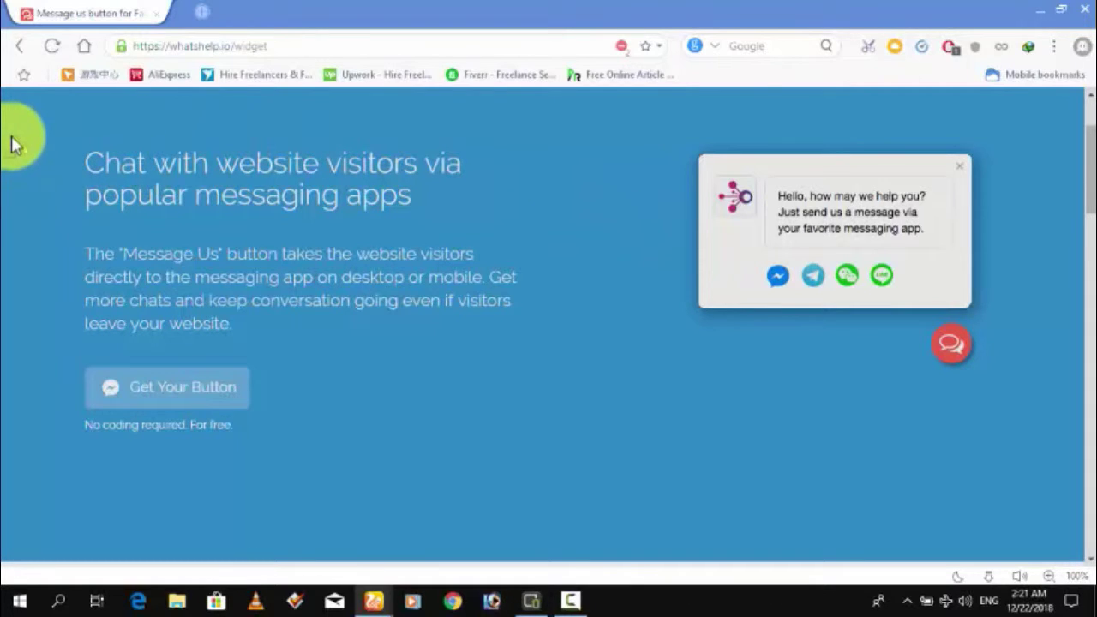
# Enable WhatsApp in addition to Messenger in the messaging apps selection for the button.
pyautogui.moveTo(12, 144); pyautogui.dragTo(448, 315)
pyautogui.click(462, 358)
pyautogui.scroll(-3, 452, 399)
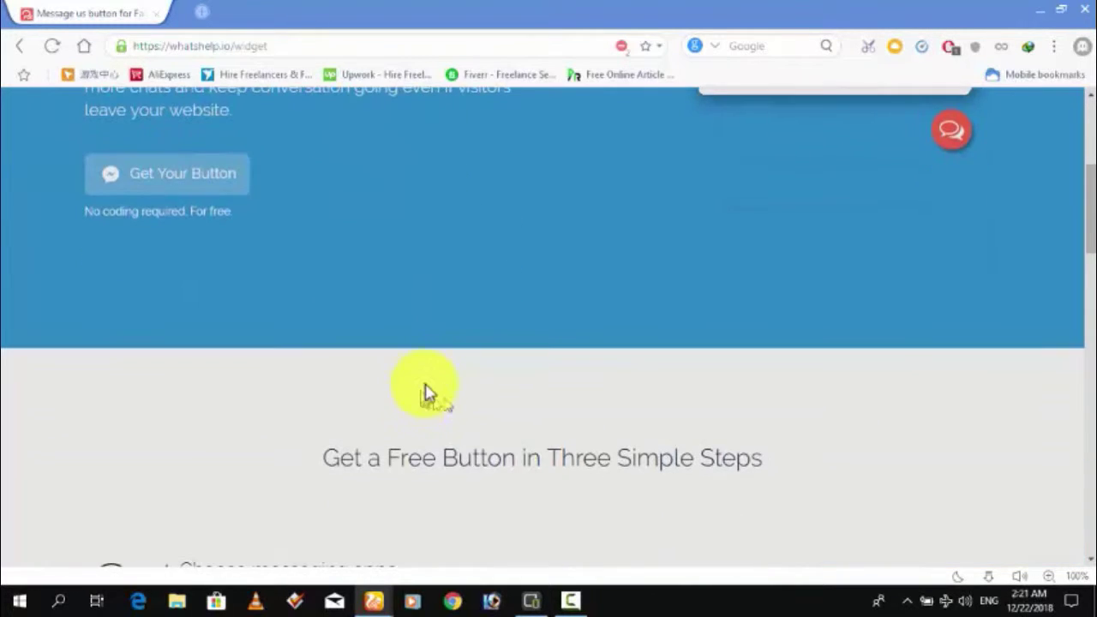
pyautogui.scroll(-4, 340, 318)
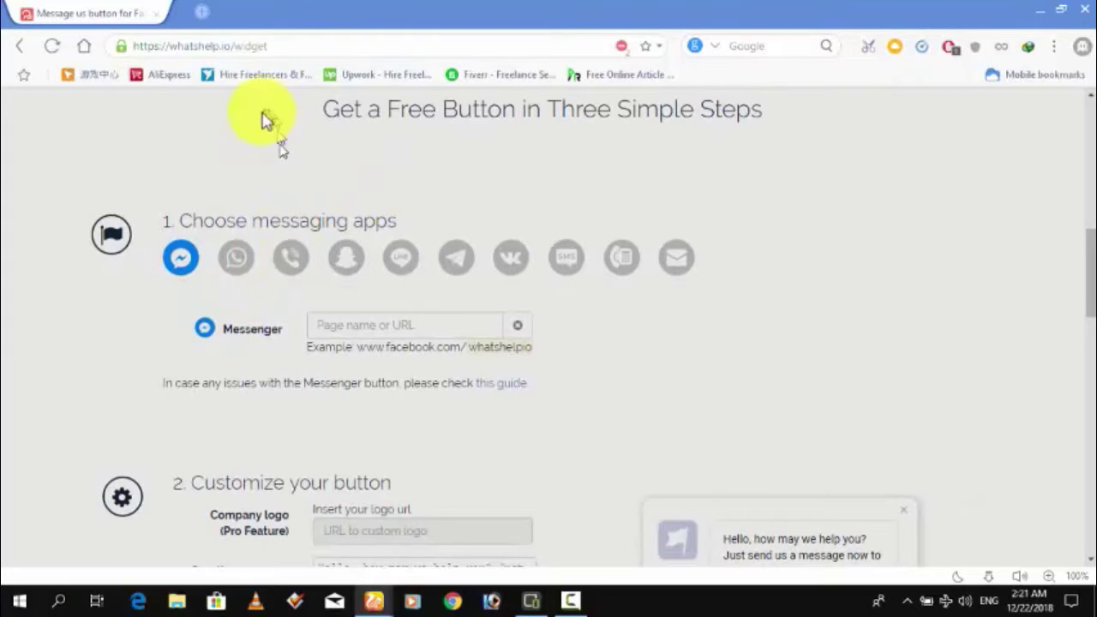
pyautogui.scroll(-1, 249, 129)
pyautogui.click(233, 146)
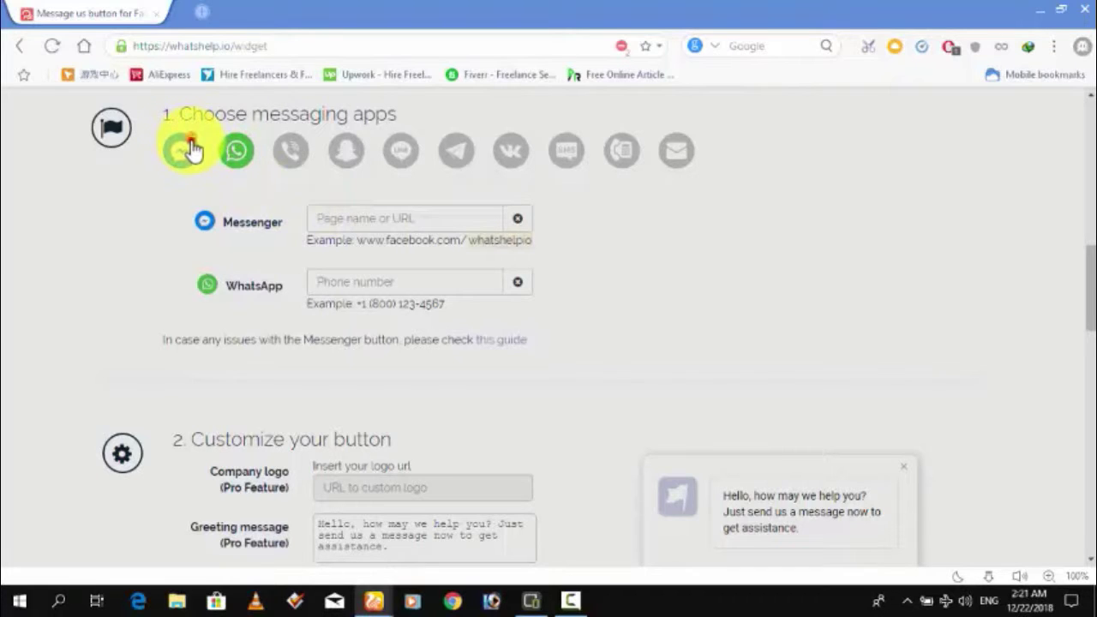
# Deselect Messenger, and switch Viber, Snapchat and LINE on and off one after another to try their fields.
pyautogui.click(193, 150)
pyautogui.click(293, 150)
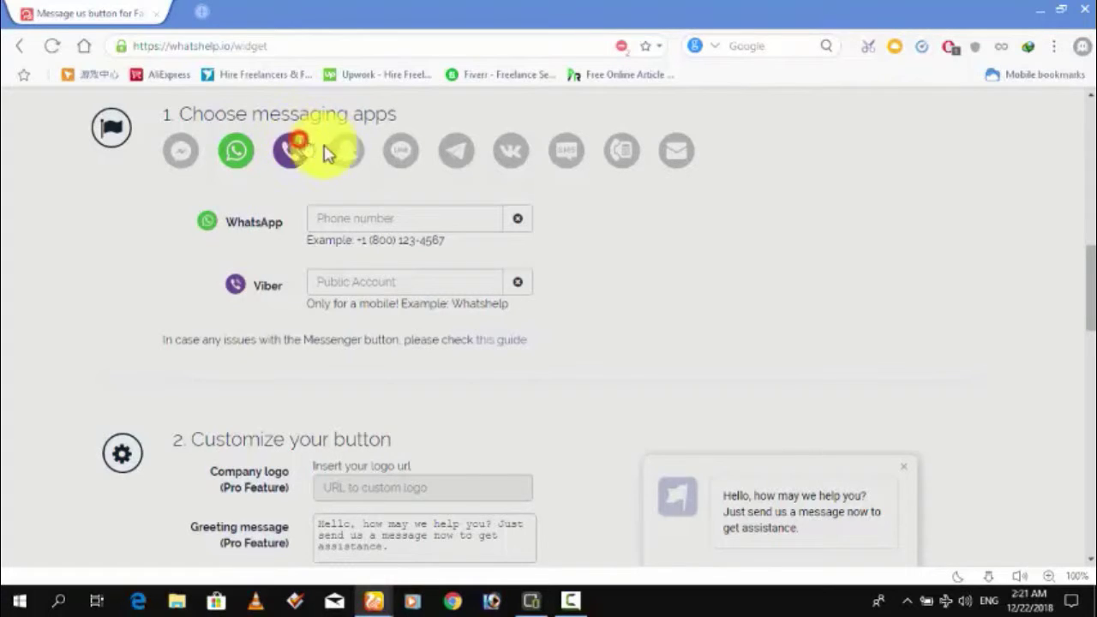
pyautogui.click(293, 151)
pyautogui.click(347, 152)
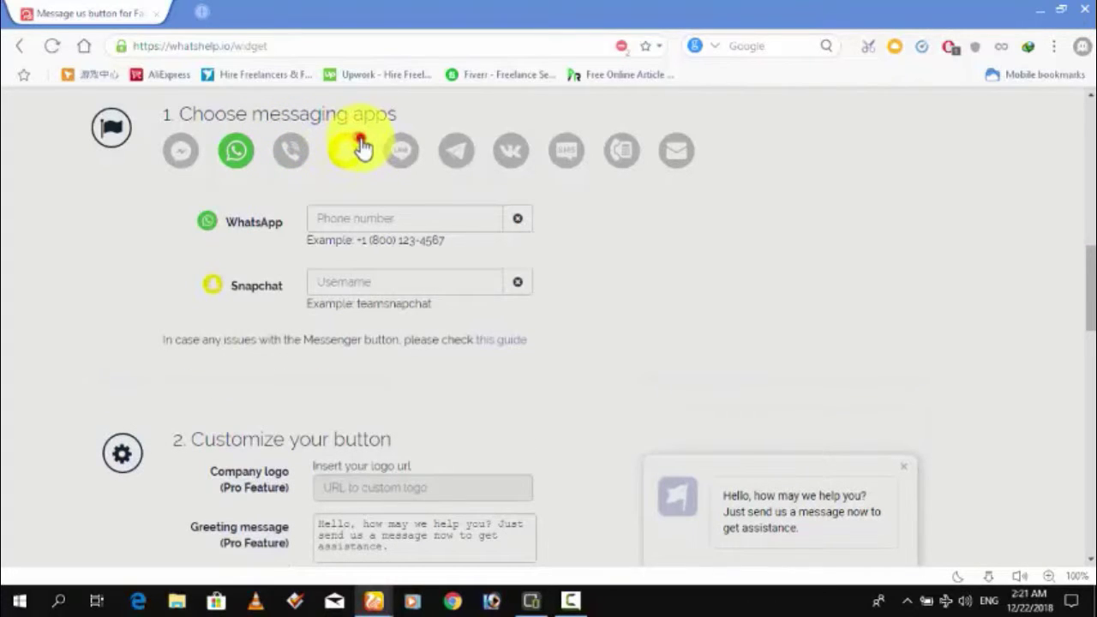
pyautogui.click(360, 149)
pyautogui.click(394, 148)
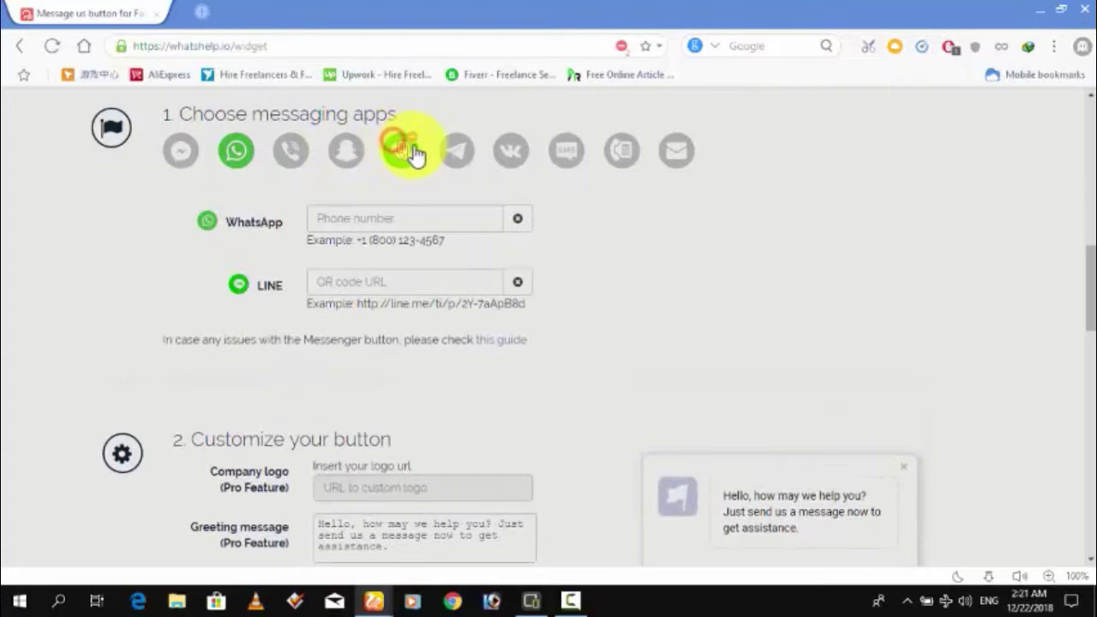
pyautogui.click(414, 146)
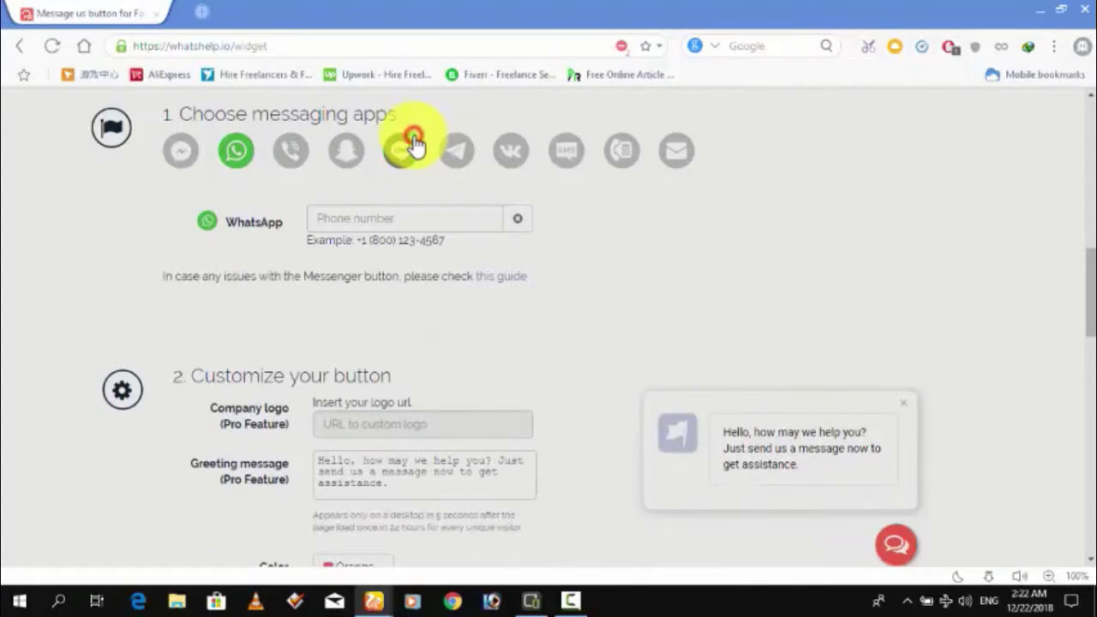
# Switch Telegram, VK, SMS, call and email on and off one after another to try them.
pyautogui.click(467, 142)
pyautogui.click(467, 142)
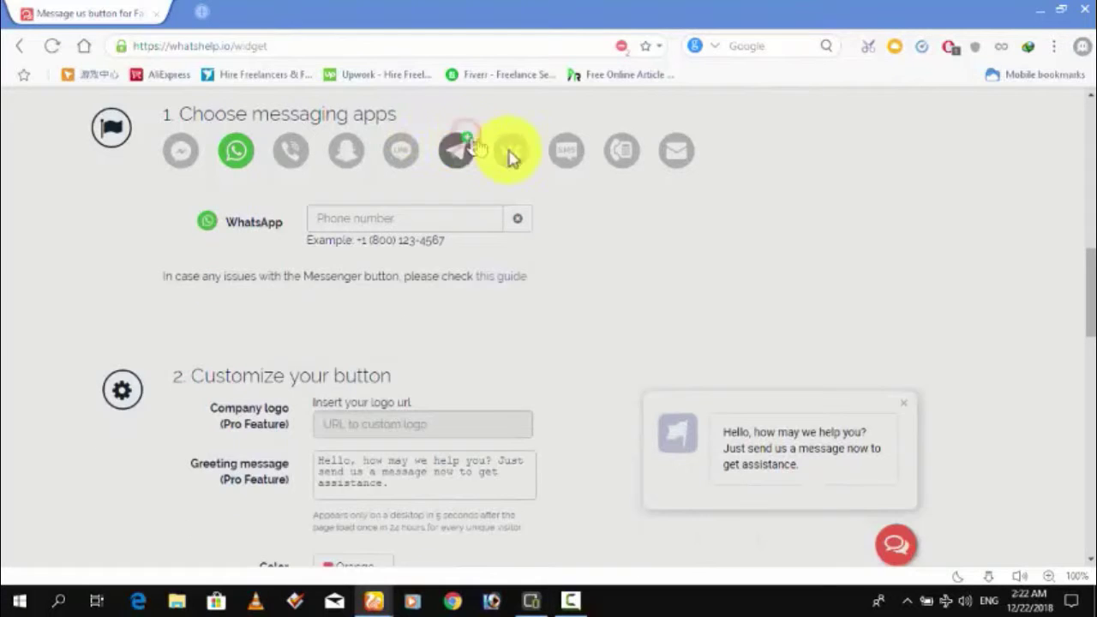
pyautogui.click(516, 152)
pyautogui.click(525, 144)
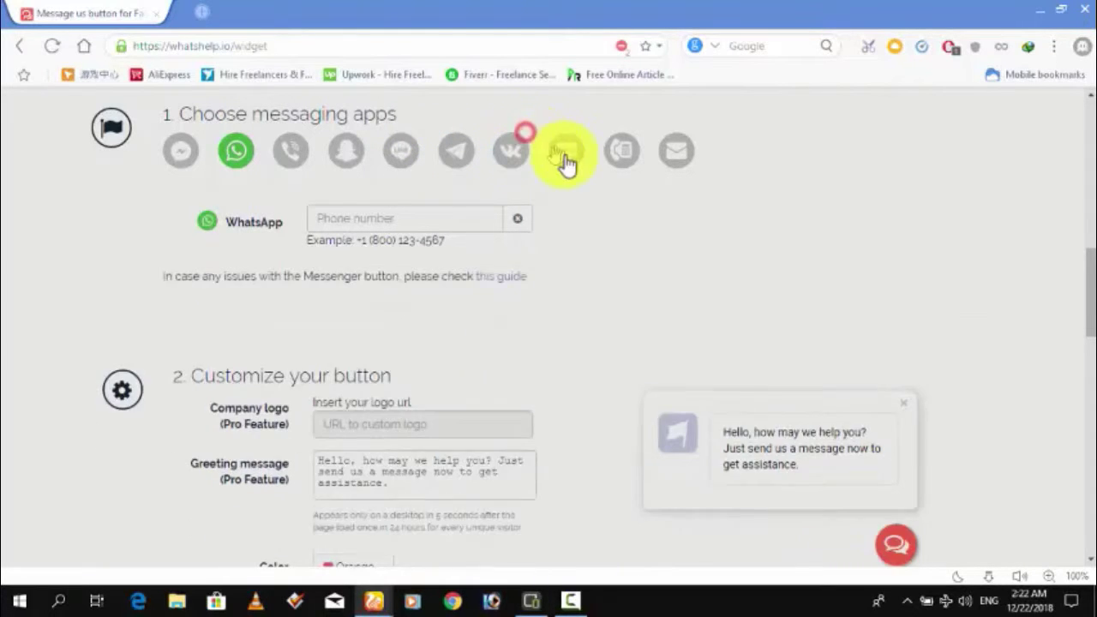
pyautogui.click(570, 154)
pyautogui.click(577, 147)
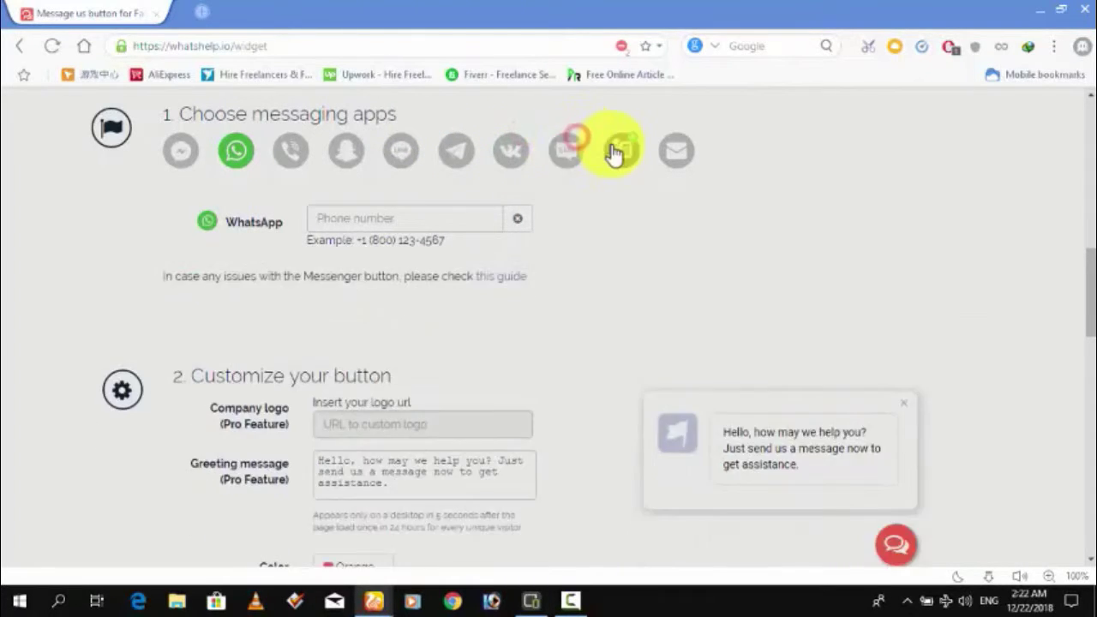
pyautogui.click(613, 149)
pyautogui.click(630, 146)
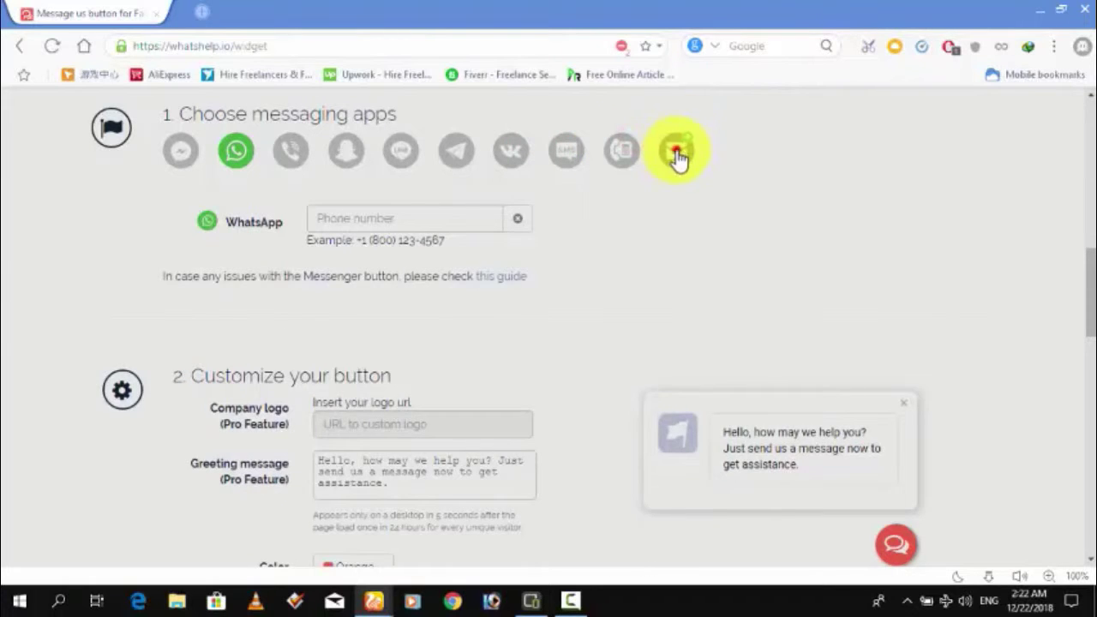
pyautogui.click(679, 152)
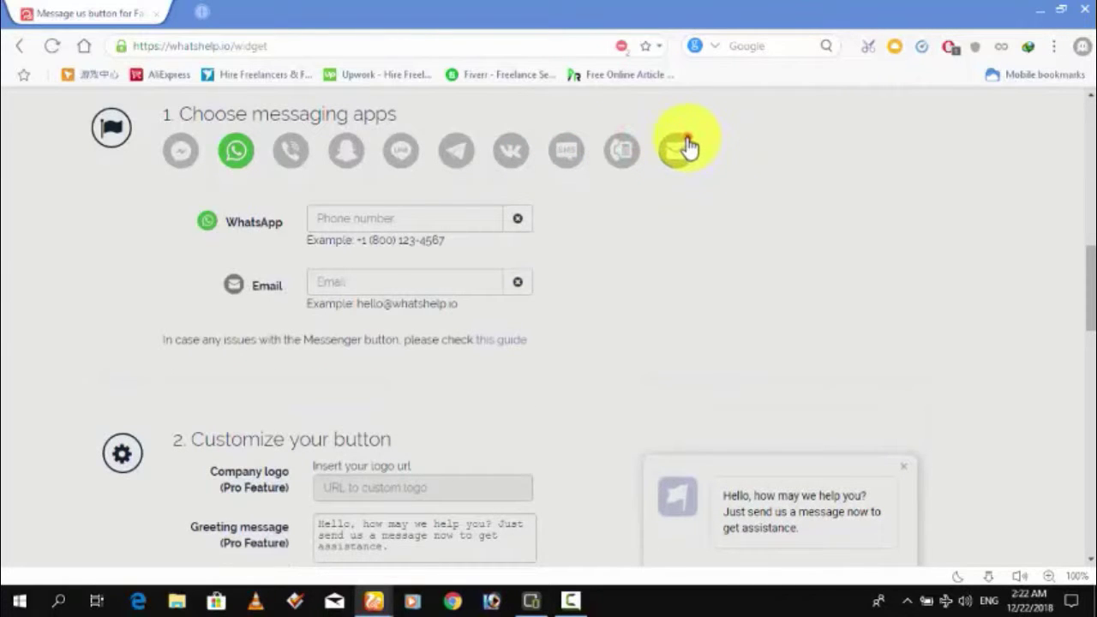
pyautogui.click(687, 148)
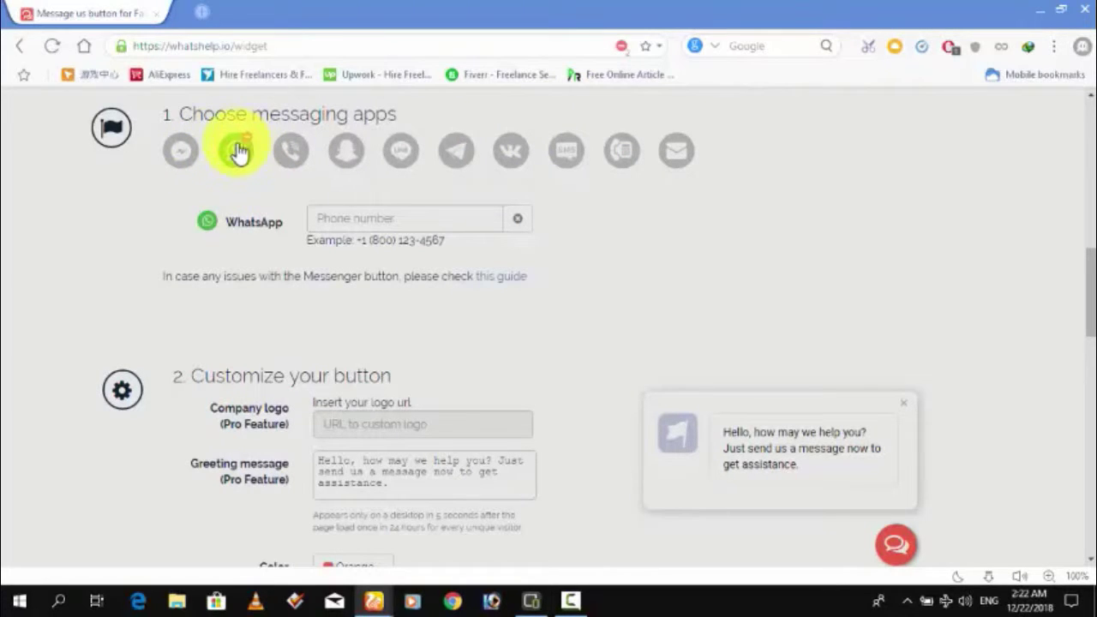
# Enable Messenger as a messaging app and enter the phone number for WhatsApp.
pyautogui.click(187, 152)
pyautogui.click(341, 221)
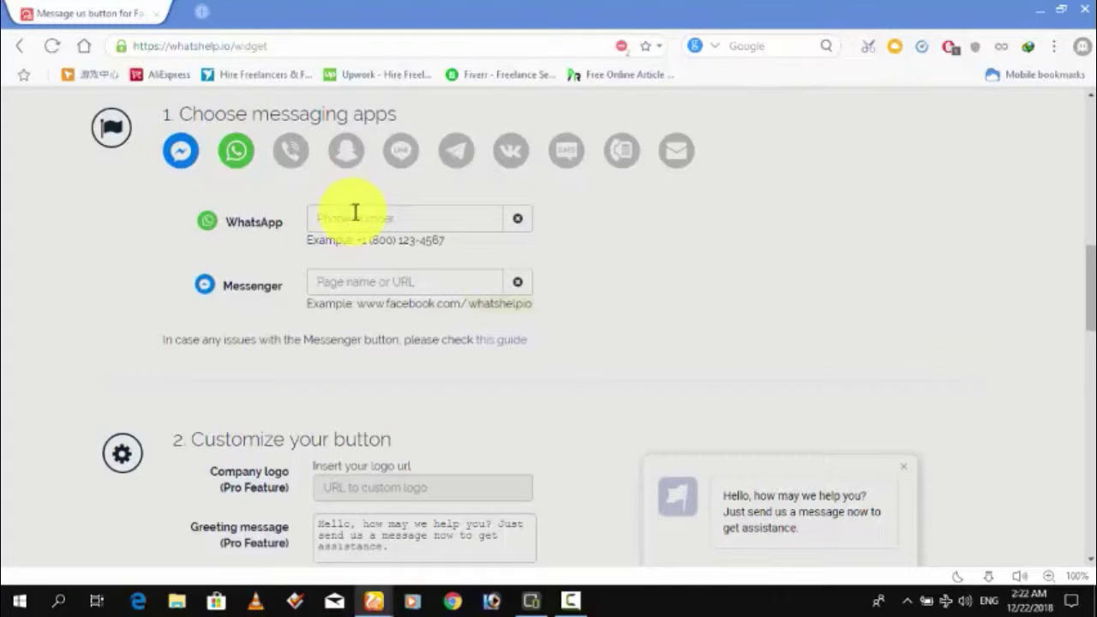
pyautogui.scroll(-1, 355, 212)
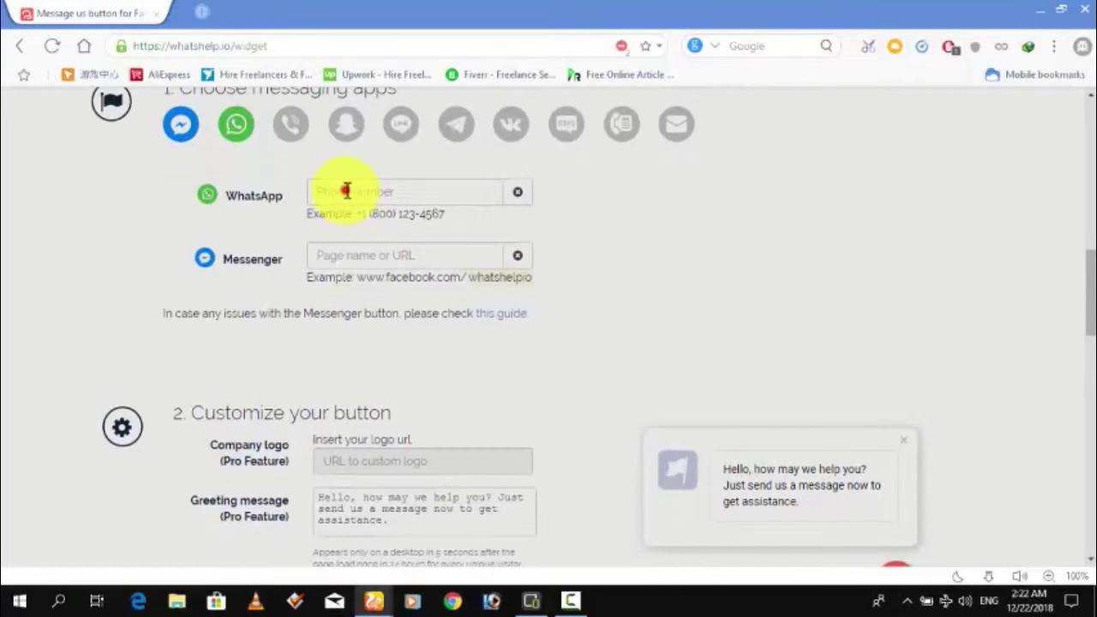
pyautogui.click(346, 190)
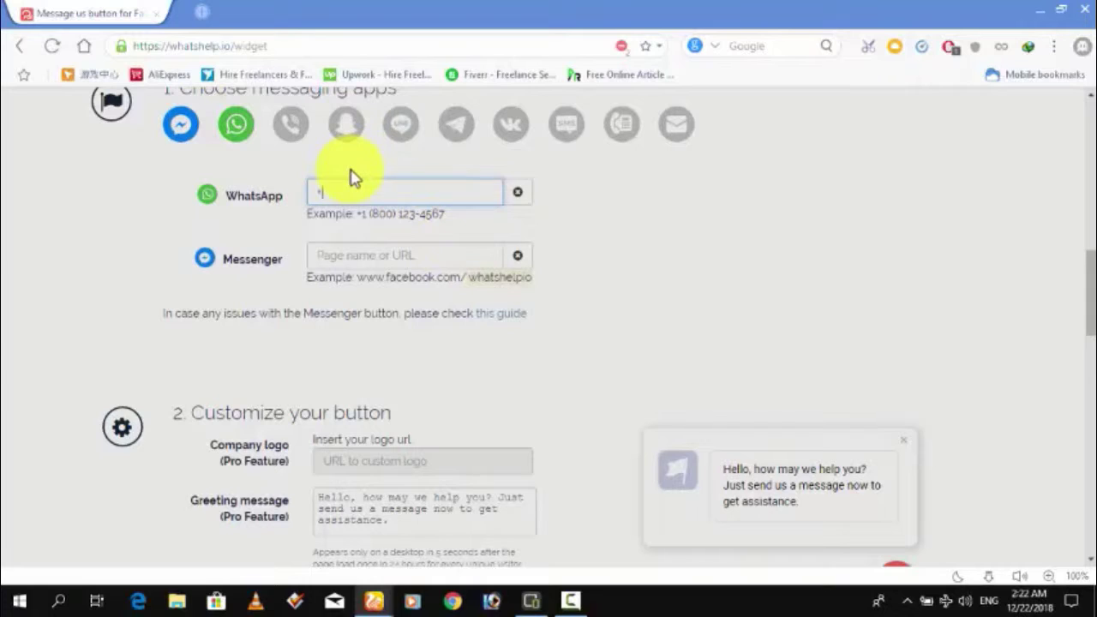
pyautogui.write('9230')
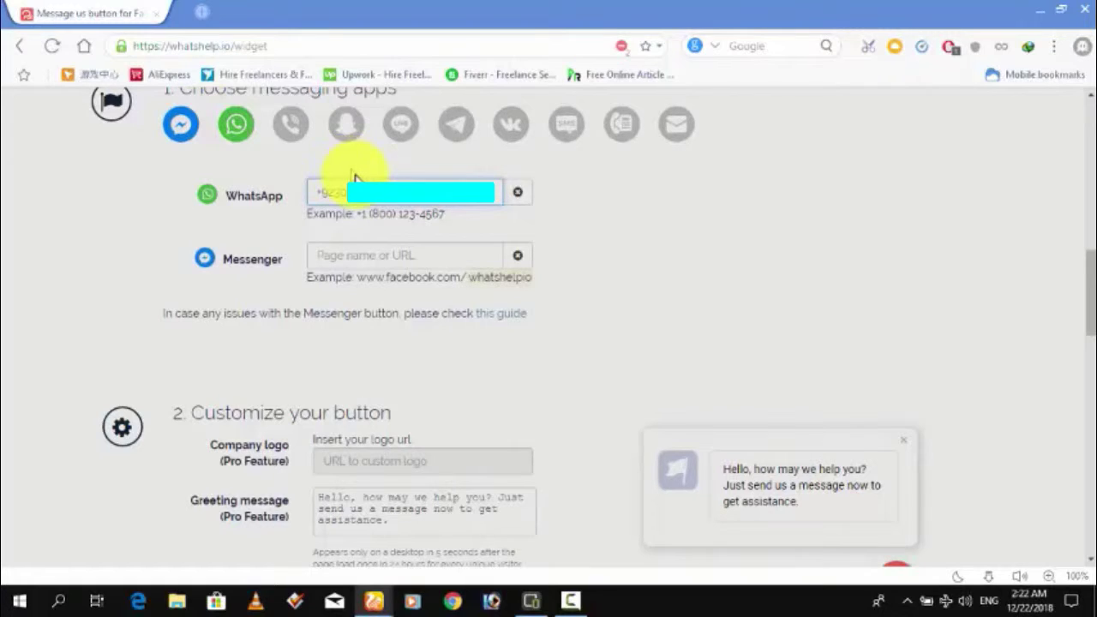
# Enter the Facebook page name for the Messenger app.
pyautogui.click(392, 250)
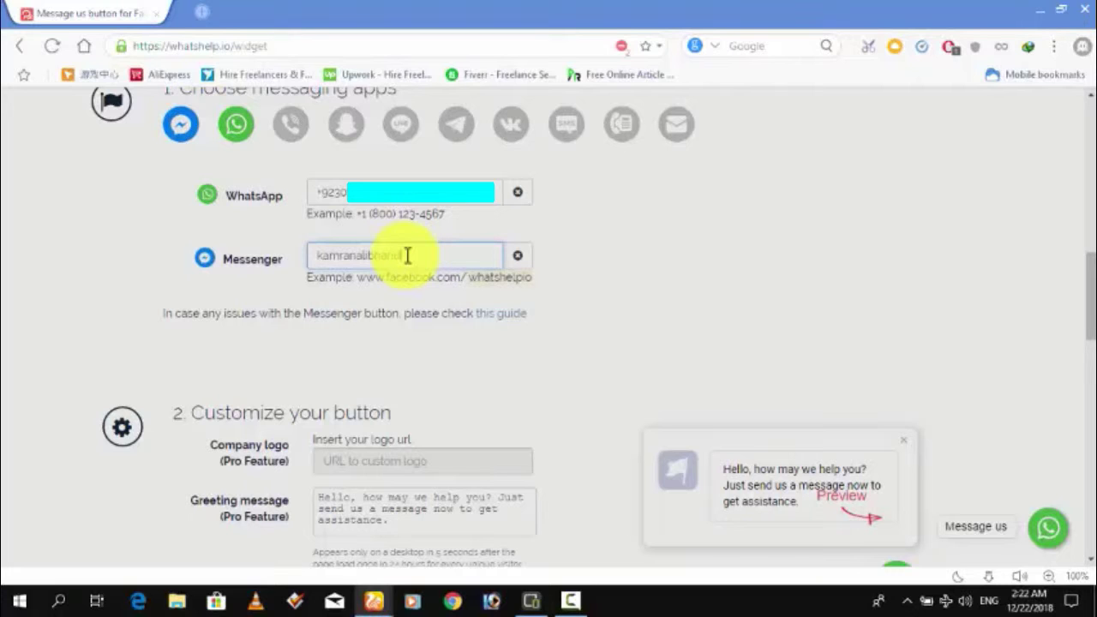
pyautogui.scroll(-2, 415, 266)
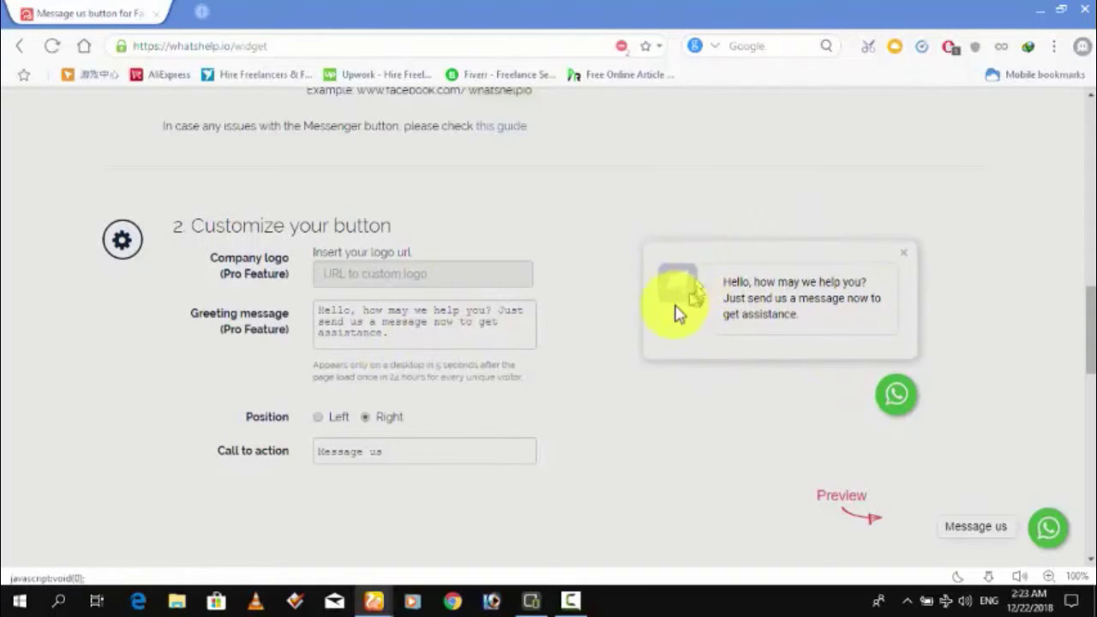
pyautogui.scroll(1, 542, 356)
pyautogui.scroll(4, 541, 356)
pyautogui.click(421, 437)
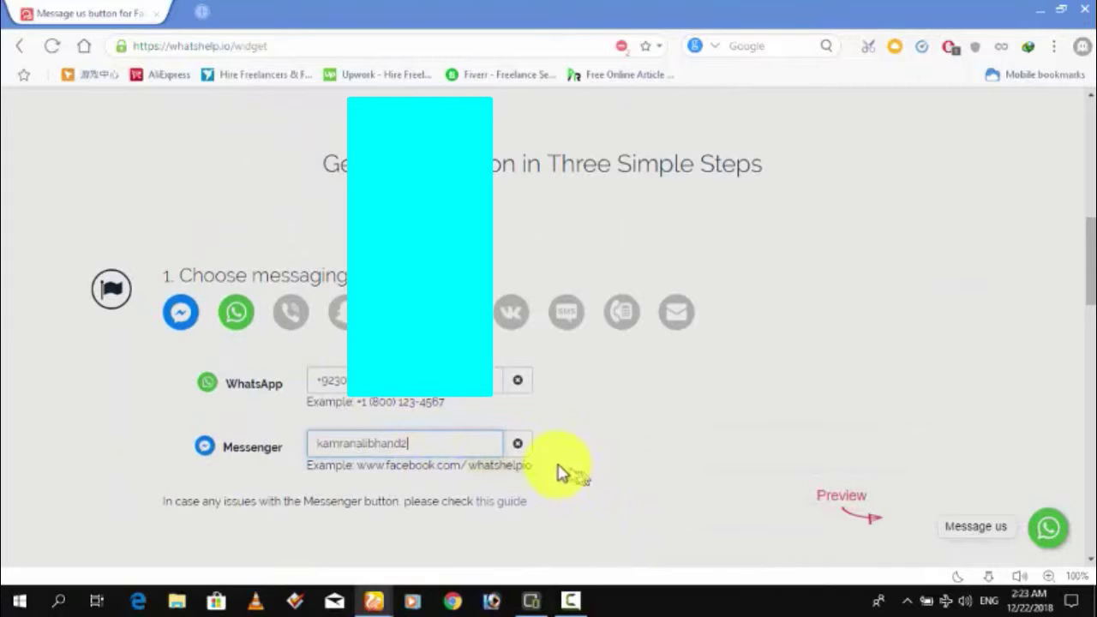
# Examine the widget preview's picture and chat icons, and copy the default greeting message text.
pyautogui.scroll(-3, 519, 463)
pyautogui.scroll(-2, 611, 460)
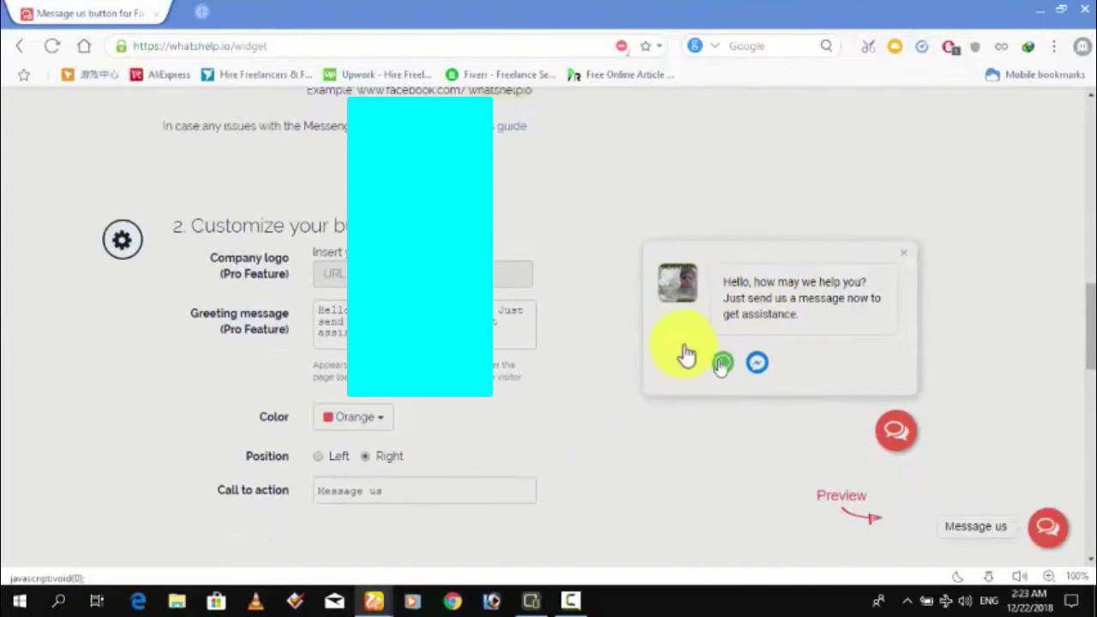
pyautogui.moveTo(657, 256); pyautogui.dragTo(696, 272)
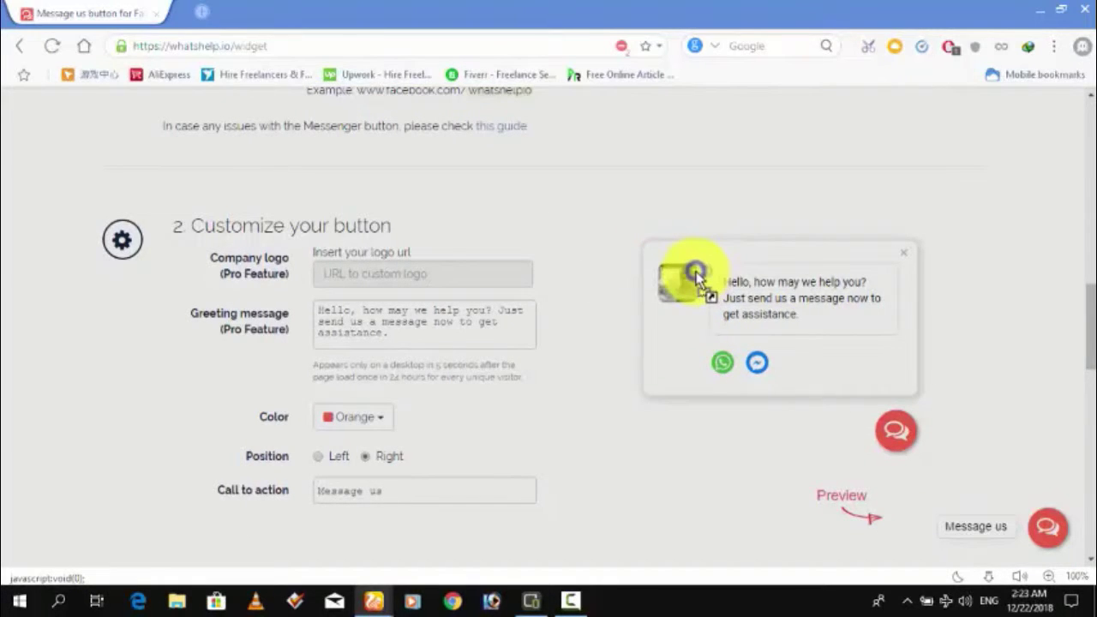
pyautogui.rightClick(696, 272)
pyautogui.click(317, 12)
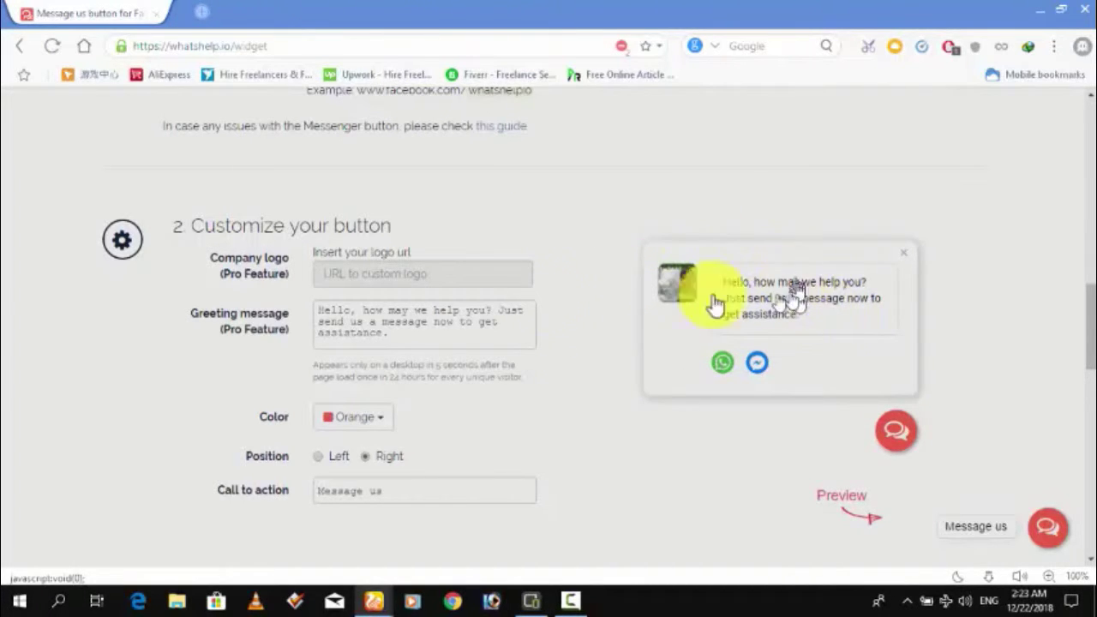
pyautogui.moveTo(391, 333); pyautogui.dragTo(367, 318)
pyautogui.rightClick(367, 318)
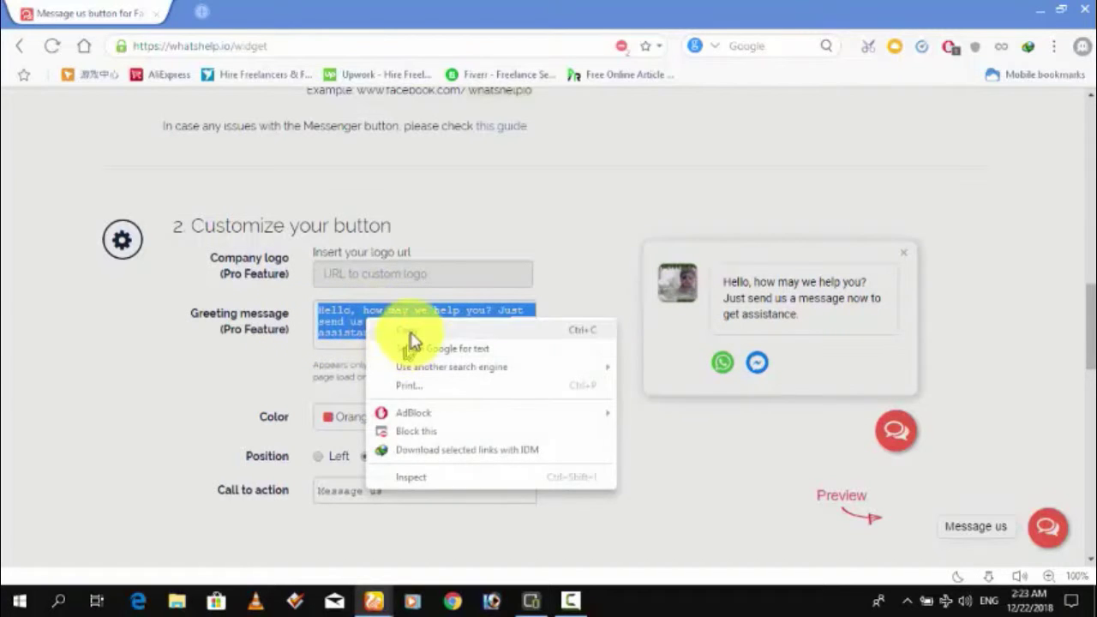
pyautogui.click(411, 334)
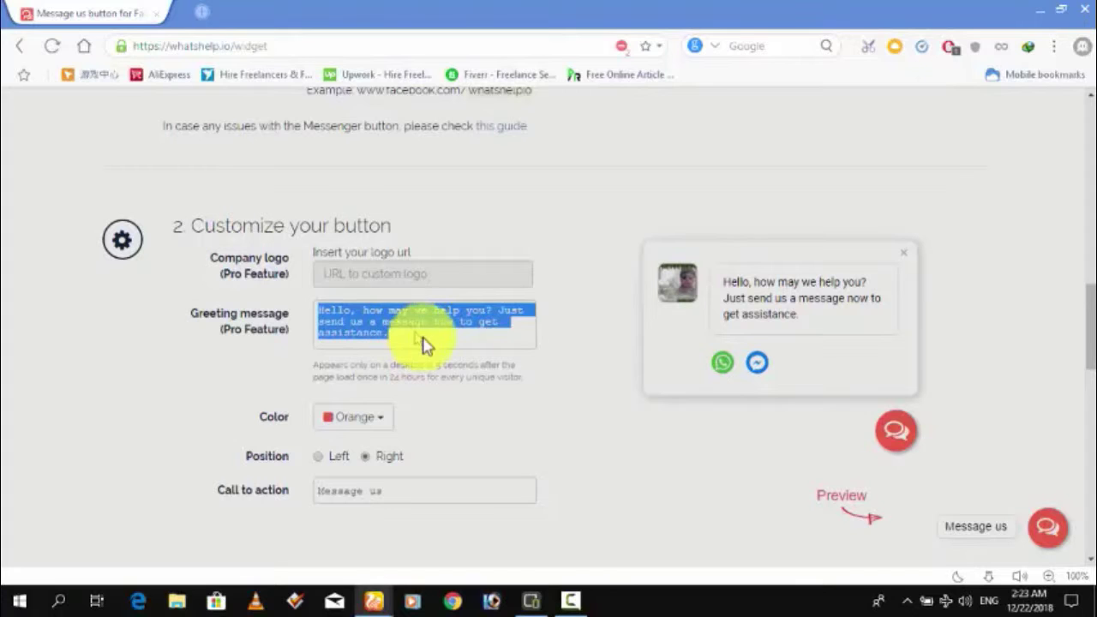
# Try Green, Gray and Red as the button color, and set it back to Orange.
pyautogui.click(387, 416)
pyautogui.scroll(-2, 680, 362)
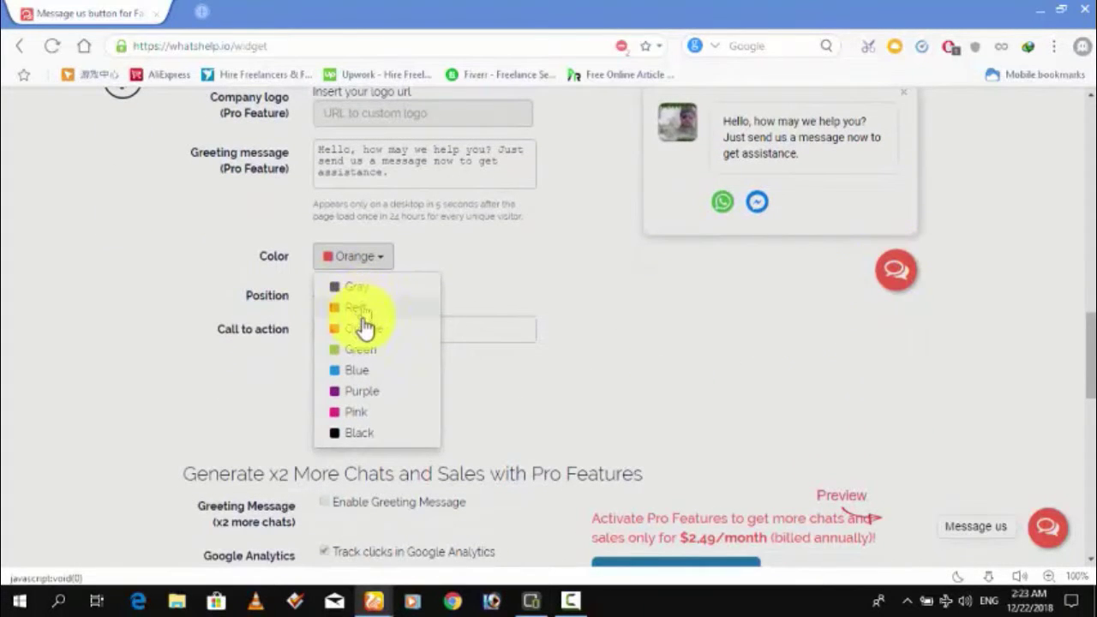
pyautogui.click(360, 349)
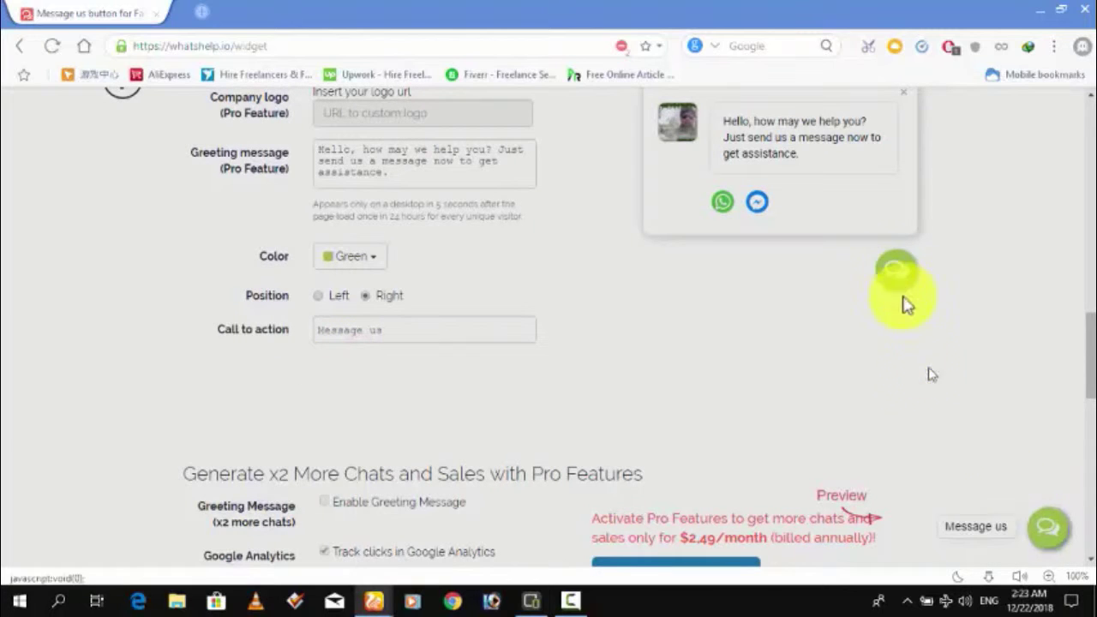
pyautogui.click(347, 256)
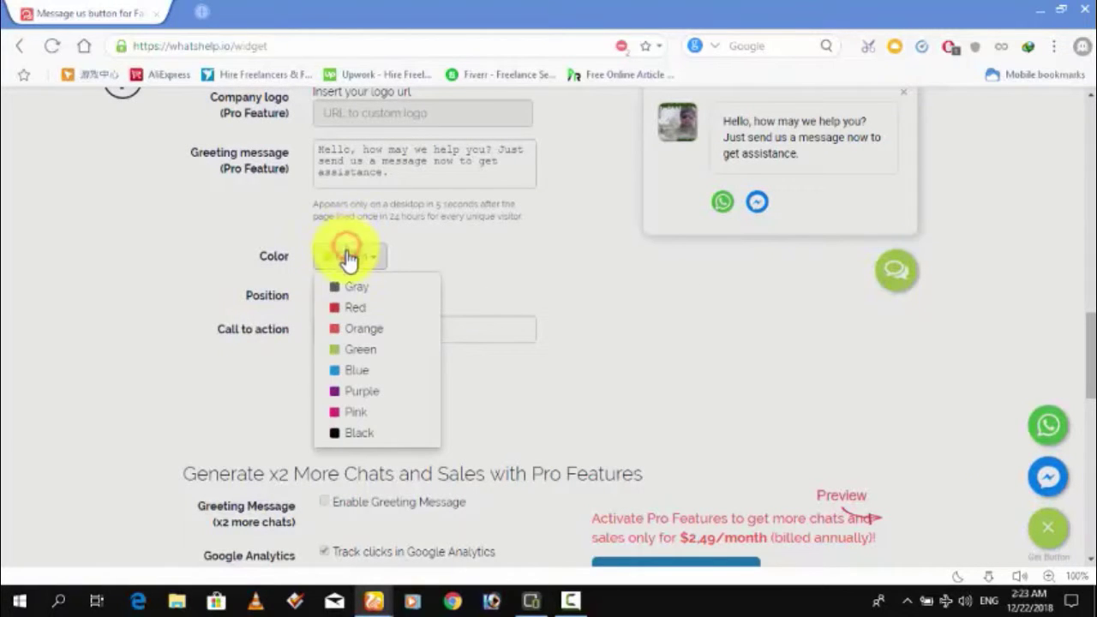
pyautogui.click(347, 288)
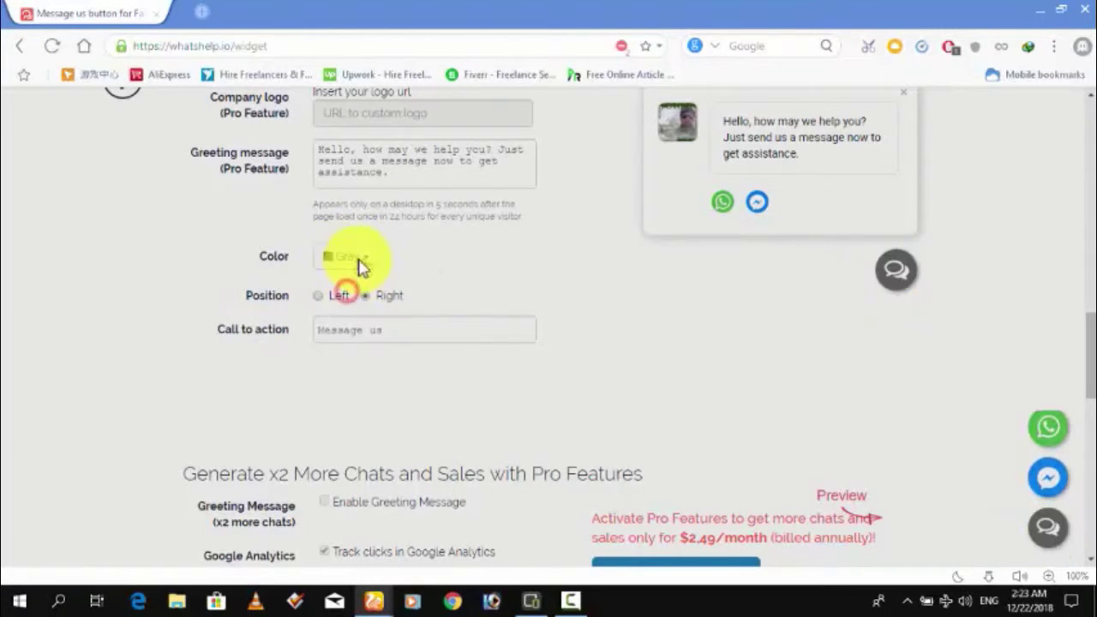
pyautogui.click(358, 261)
pyautogui.click(355, 306)
pyautogui.click(358, 265)
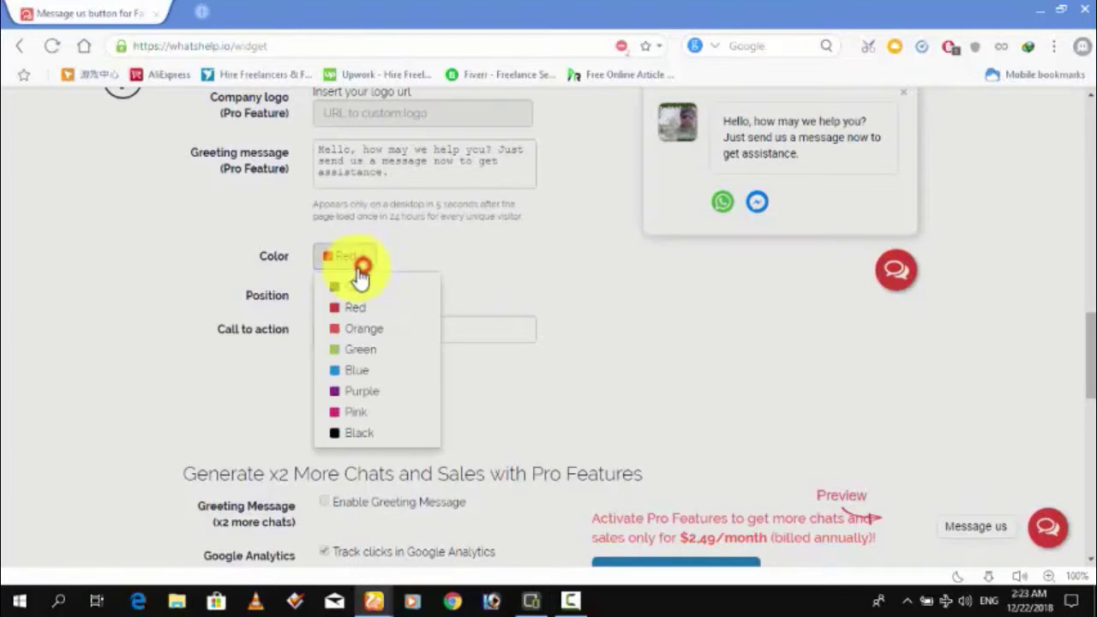
pyautogui.click(357, 331)
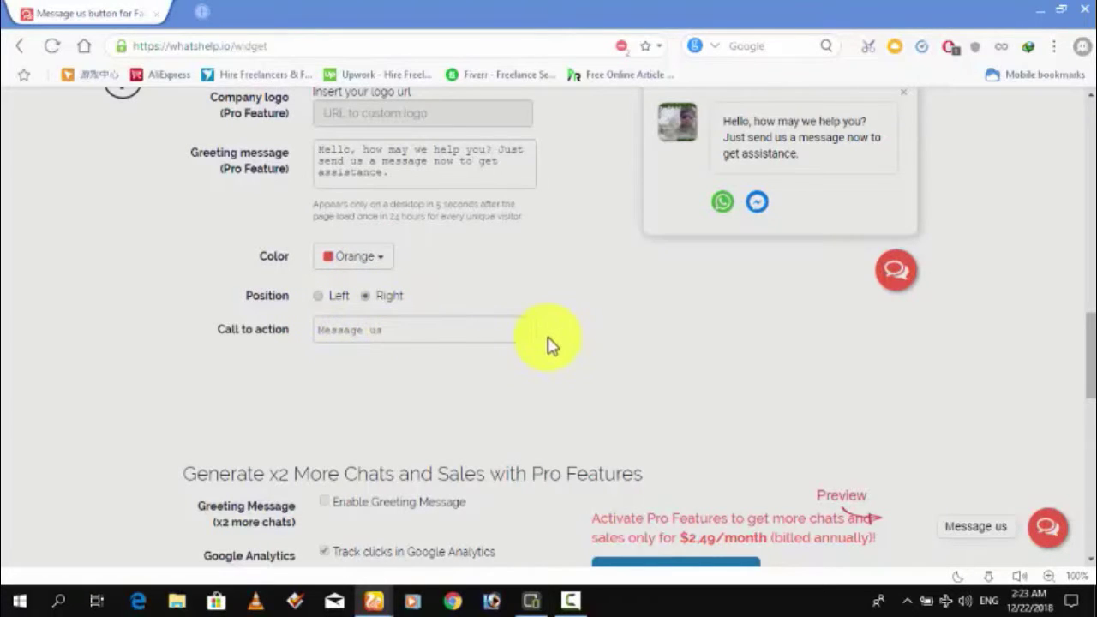
# Try the Left position for the button, and set it back to Right.
pyautogui.scroll(-1, 514, 312)
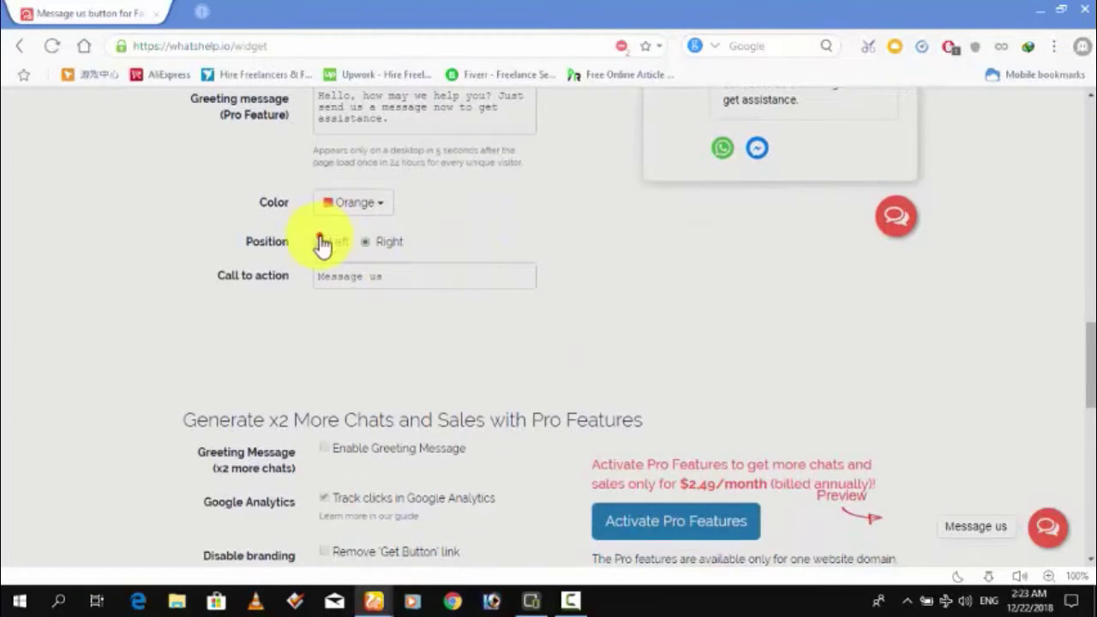
pyautogui.click(320, 240)
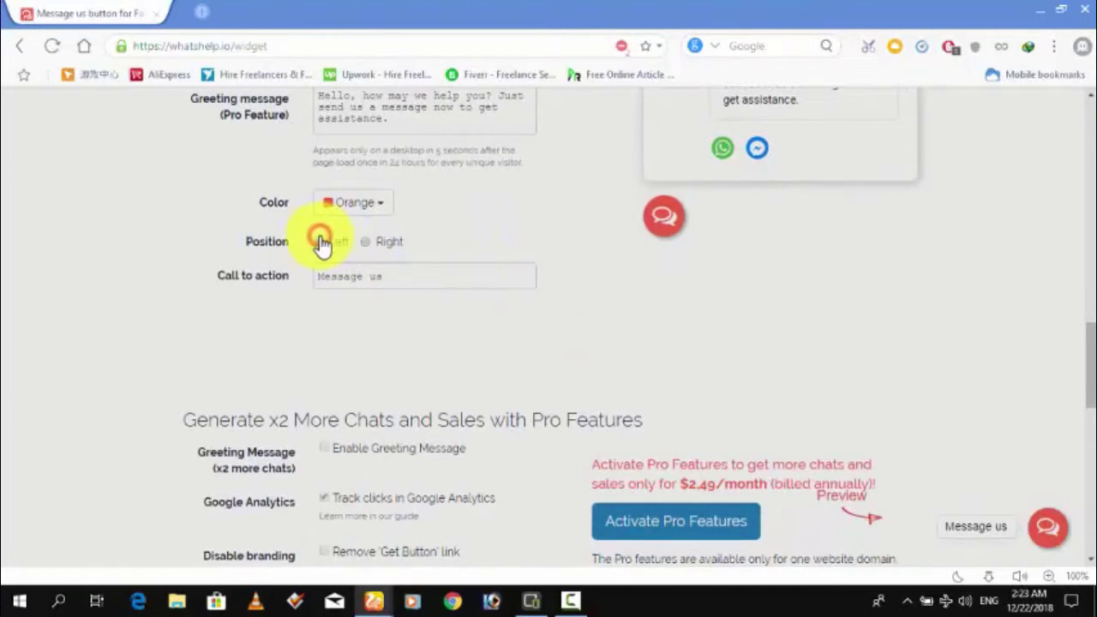
pyautogui.click(364, 243)
# Replace the button's call to action text with "I Am Live".
pyautogui.click(409, 274)
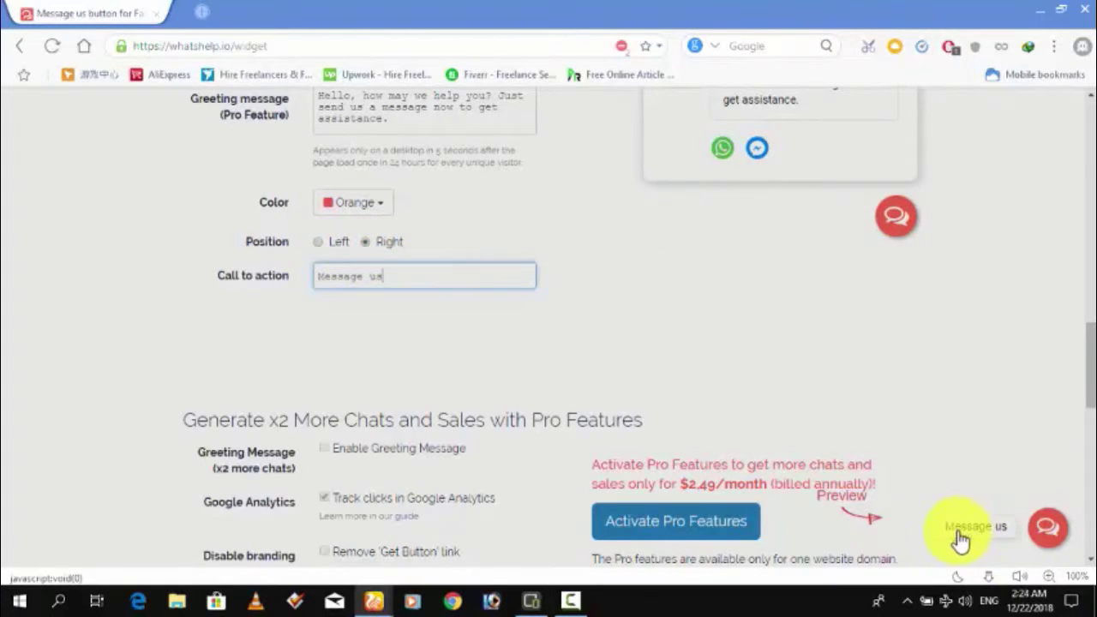
pyautogui.click(442, 282)
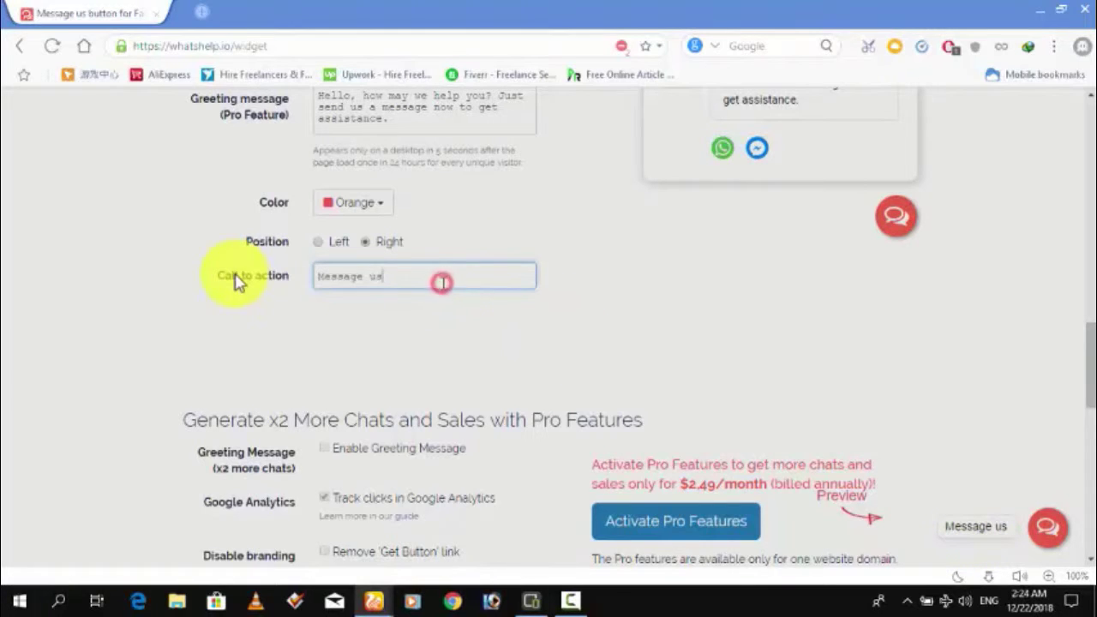
pyautogui.hotkey('ctrl', 'a')
pyautogui.write('L')
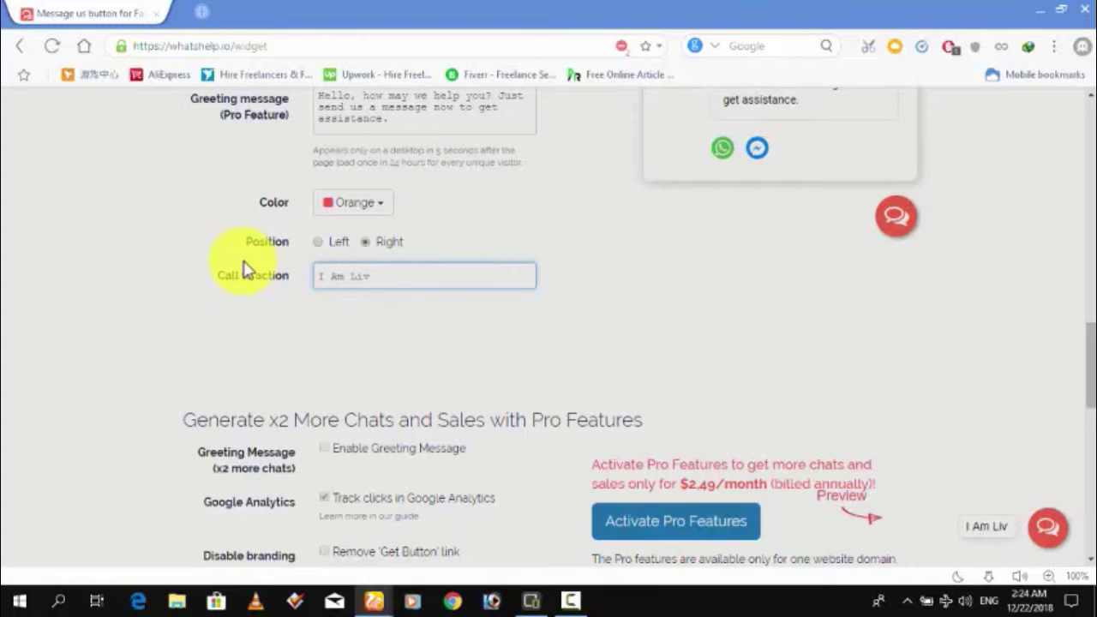
pyautogui.write('e')
# Test the Messenger and WhatsApp links of the previewed chat button, and close the chat window and page they open.
pyautogui.click(1047, 528)
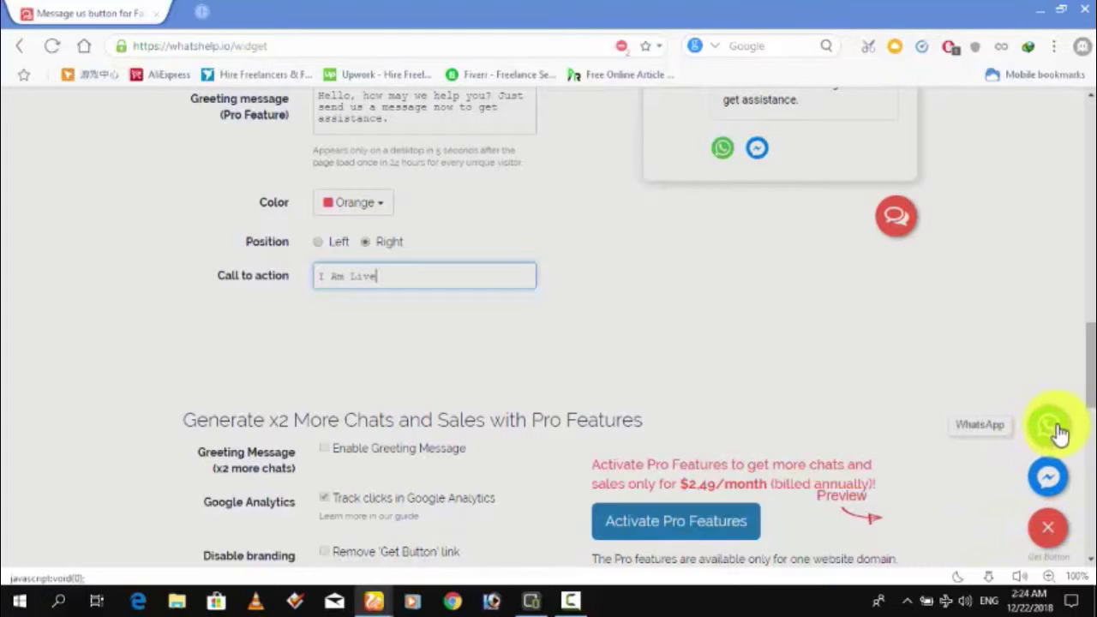
pyautogui.click(1053, 487)
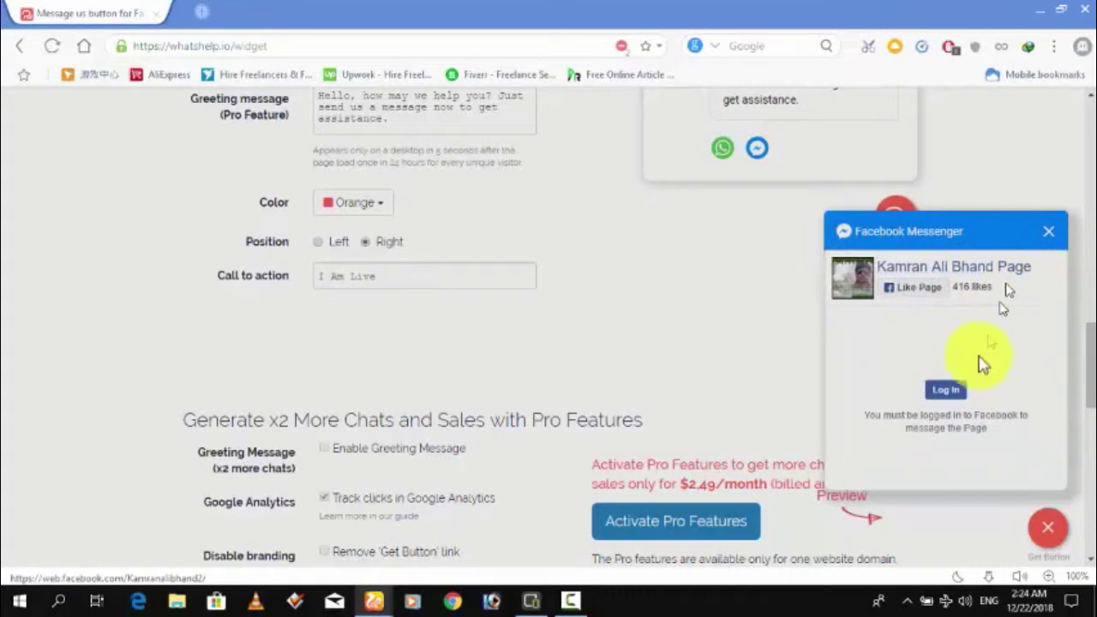
pyautogui.click(1045, 236)
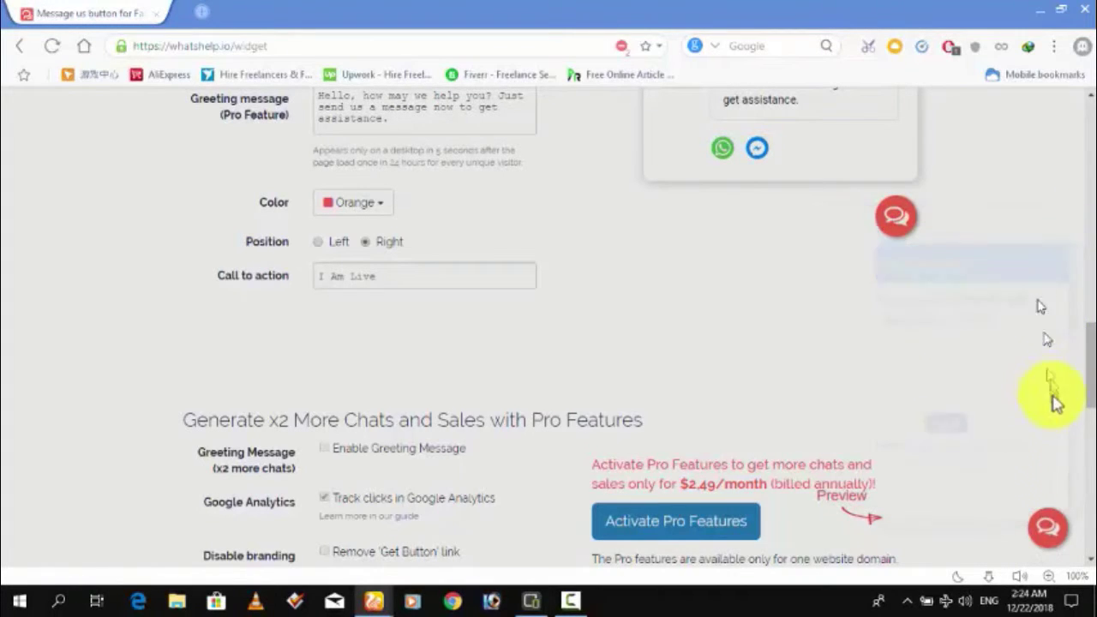
pyautogui.click(1052, 526)
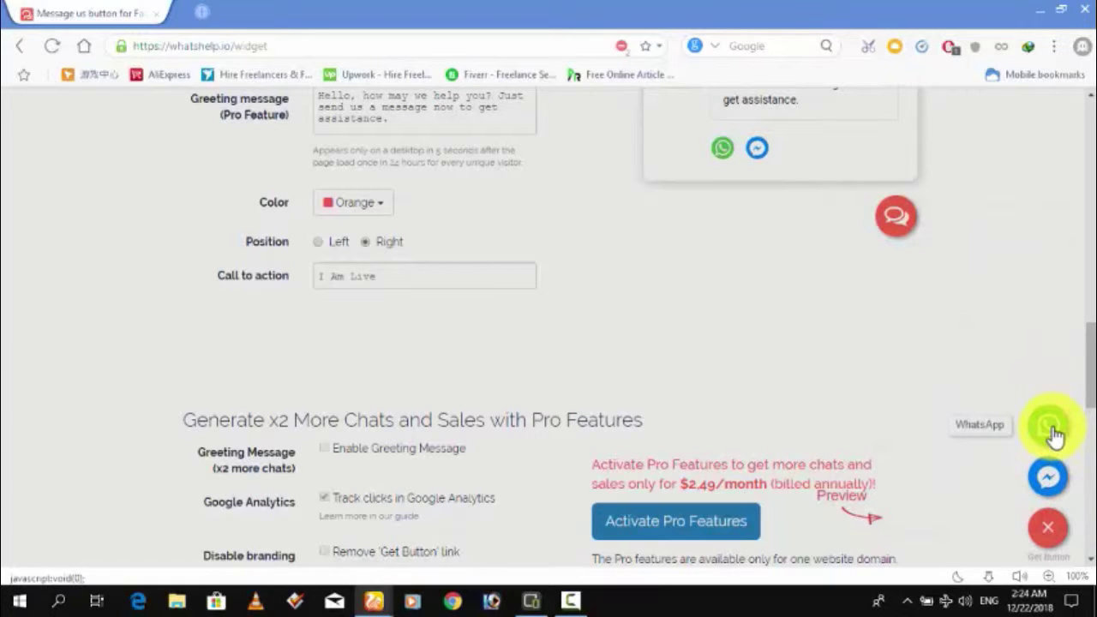
pyautogui.click(1049, 428)
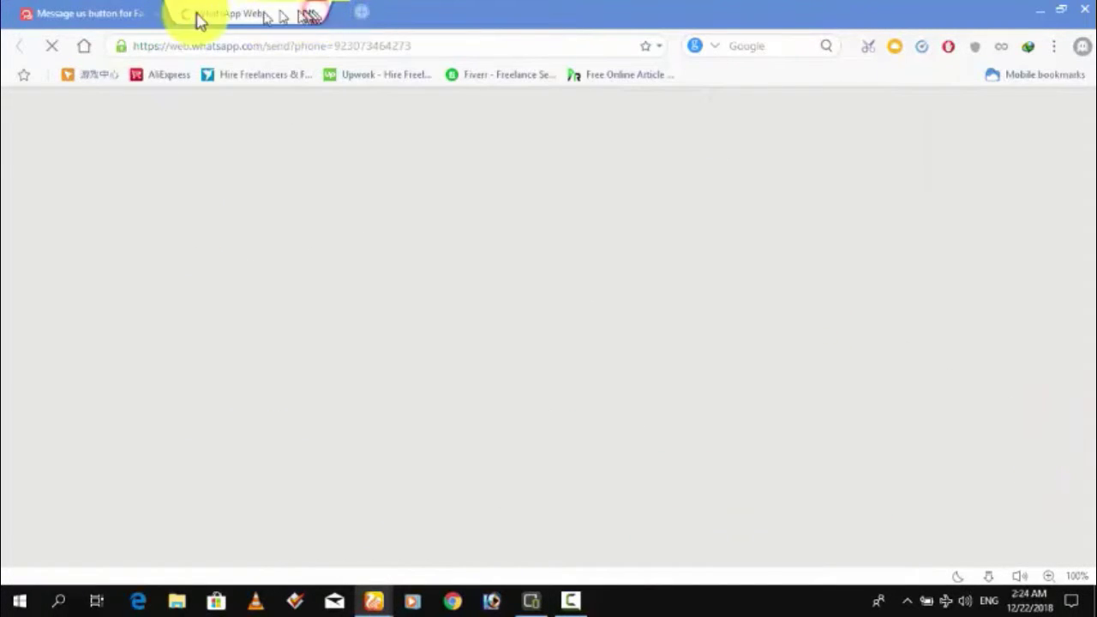
pyautogui.click(127, 10)
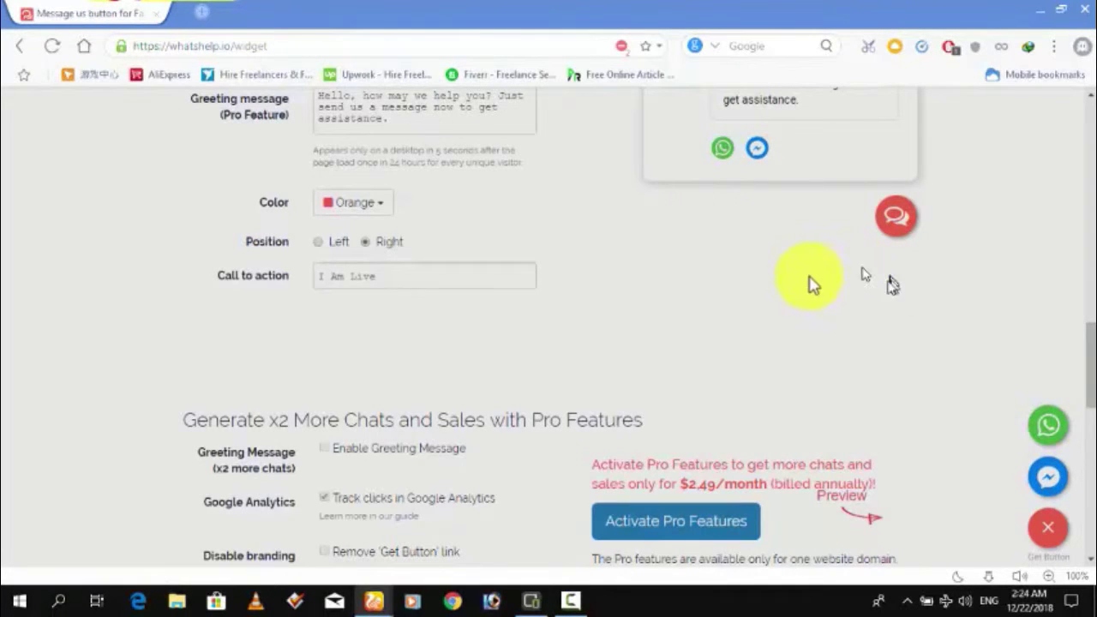
# Enter the e-mail address in the section for adding the code to the website, and get the button code.
pyautogui.scroll(1, 634, 373)
pyautogui.scroll(-5, 457, 349)
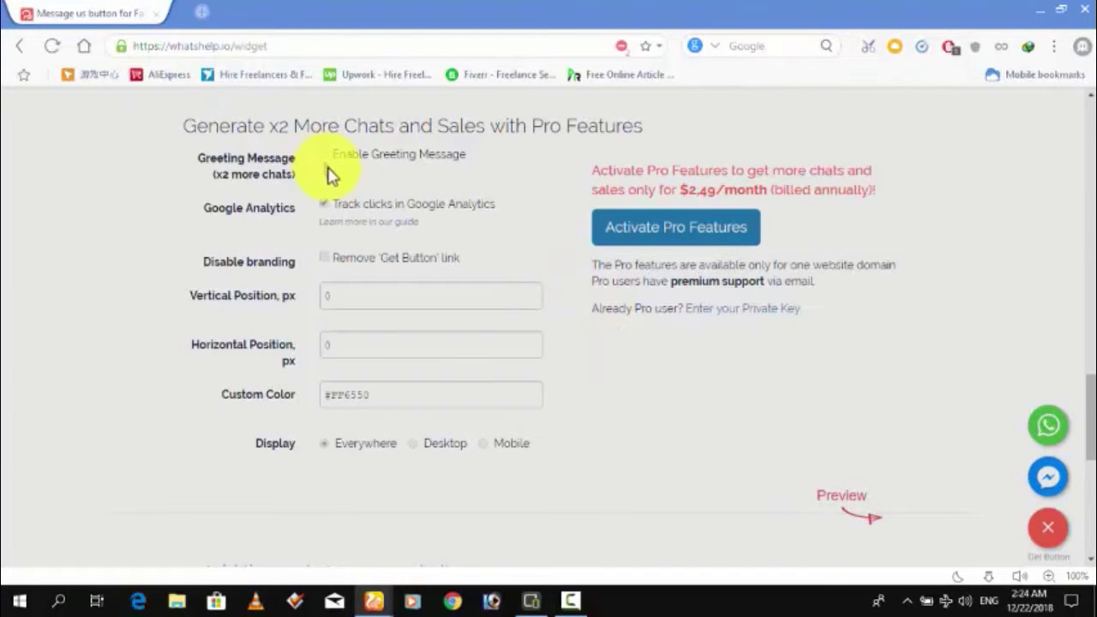
pyautogui.scroll(-4, 375, 306)
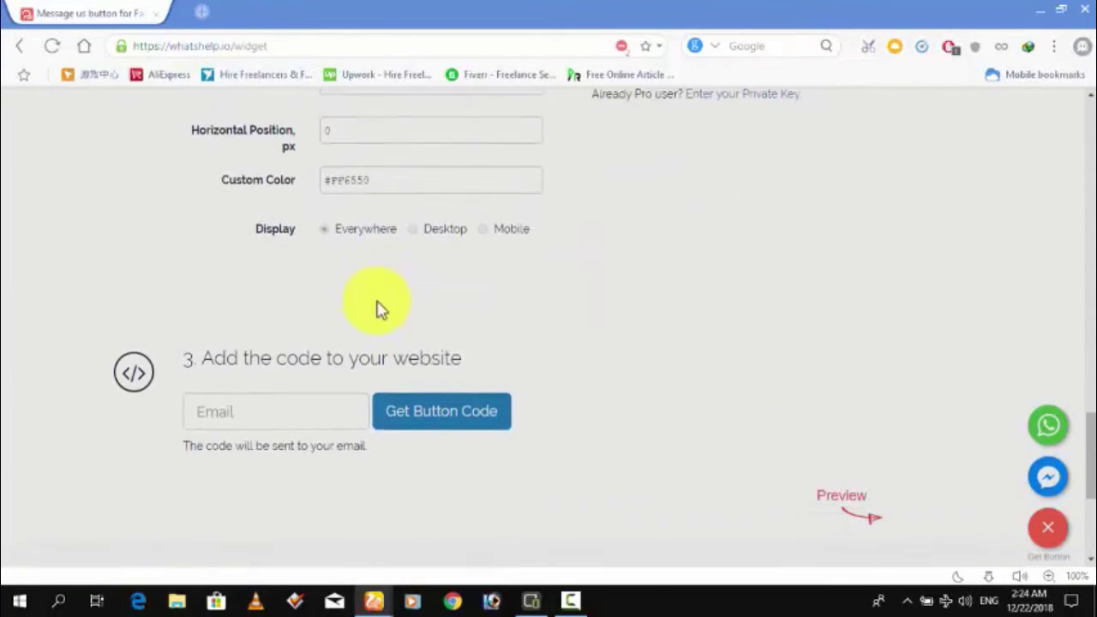
pyautogui.click(289, 274)
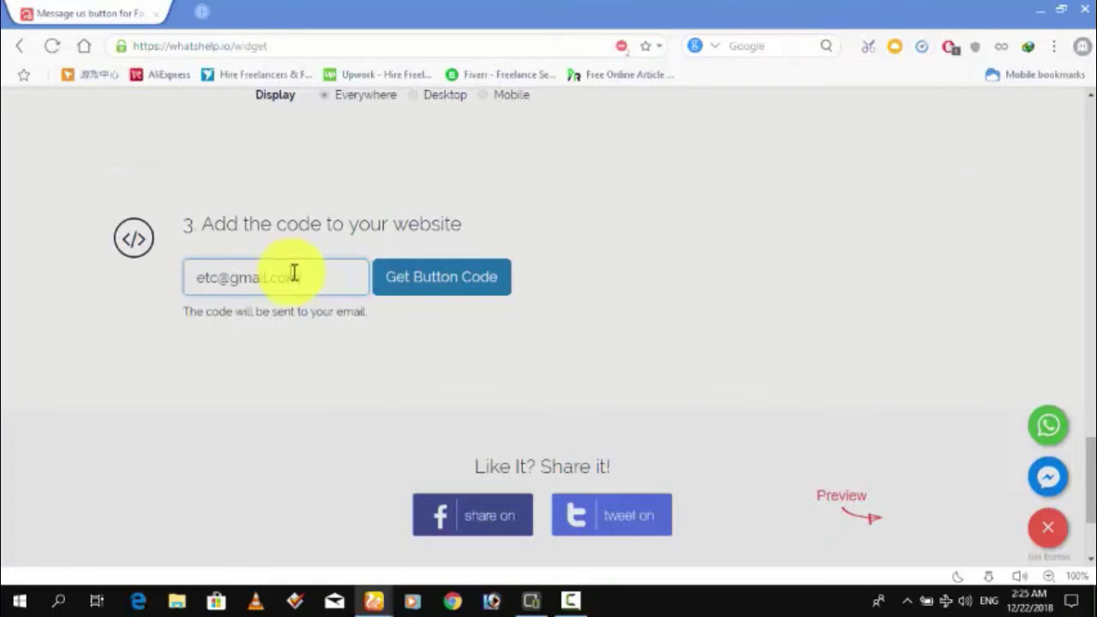
pyautogui.click(432, 279)
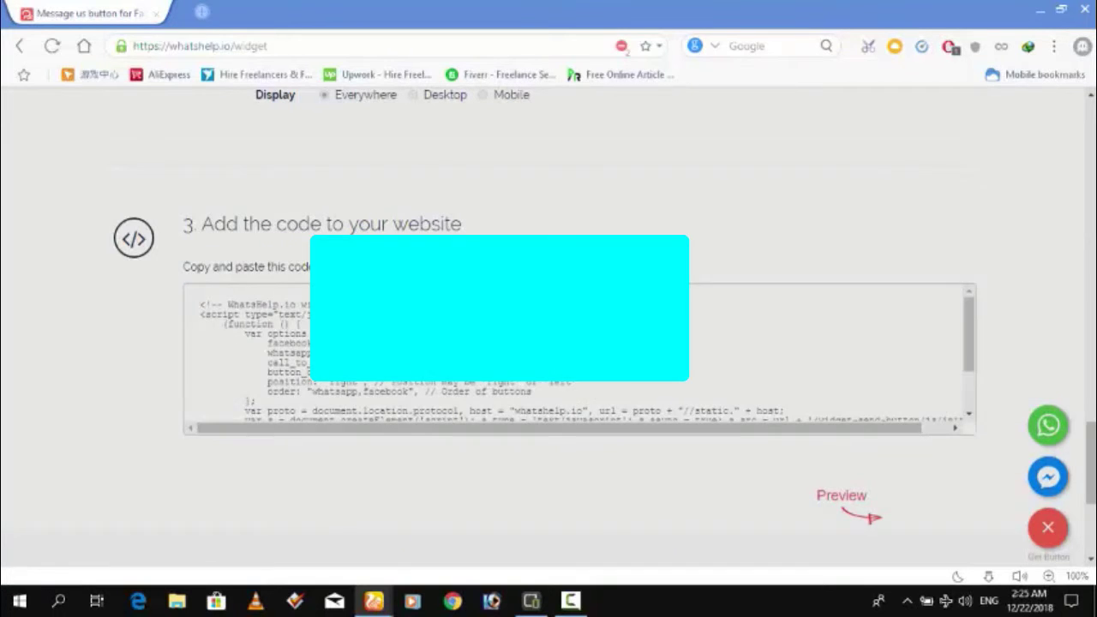
# Select the entire generated WhatsHelp widget code and copy it to the clipboard.
pyautogui.scroll(-4, 476, 382)
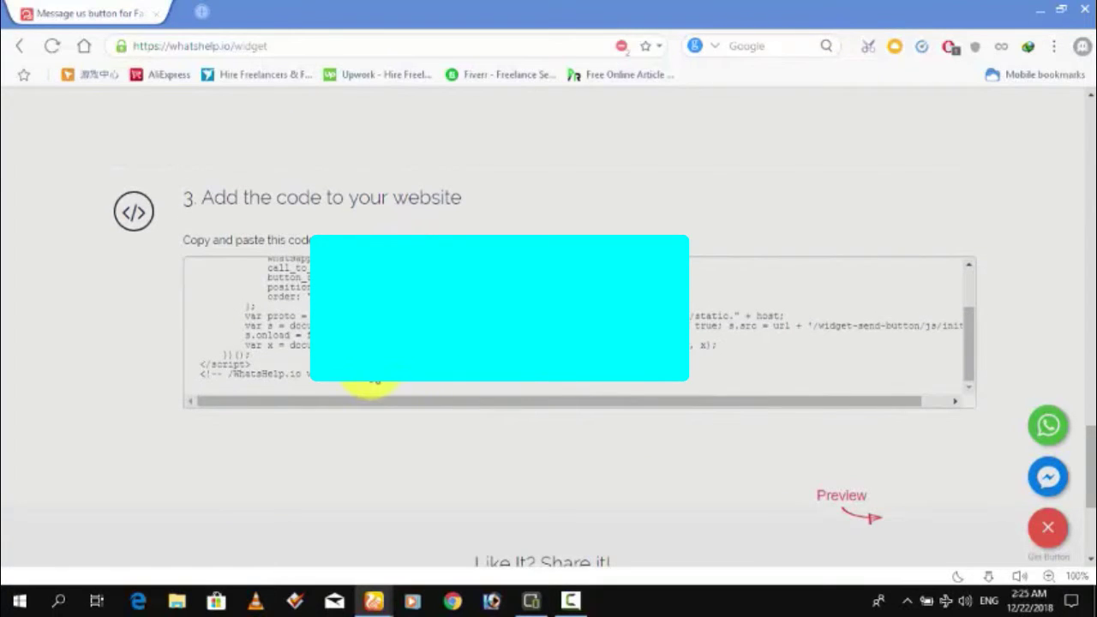
pyautogui.click(371, 382)
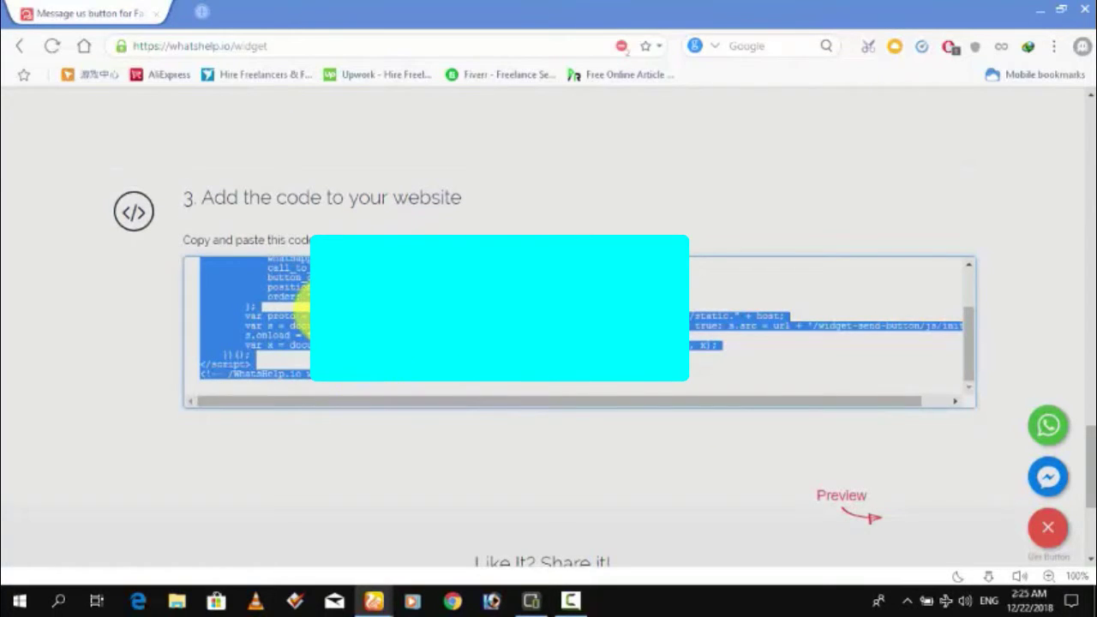
pyautogui.rightClick(306, 307)
pyautogui.click(377, 322)
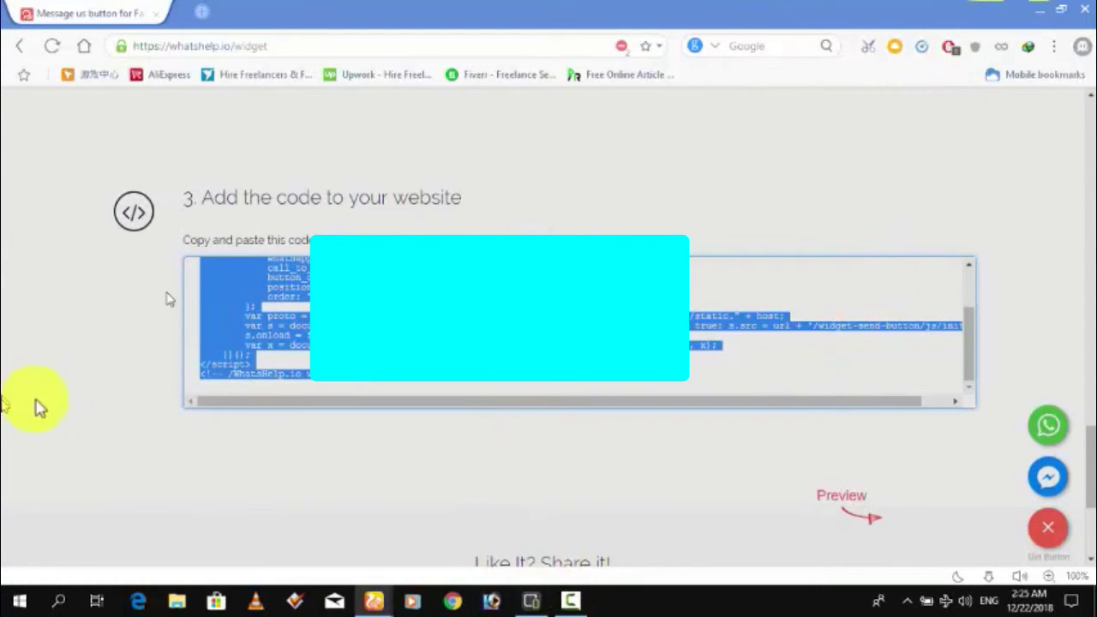
pyautogui.scroll(5, 214, 360)
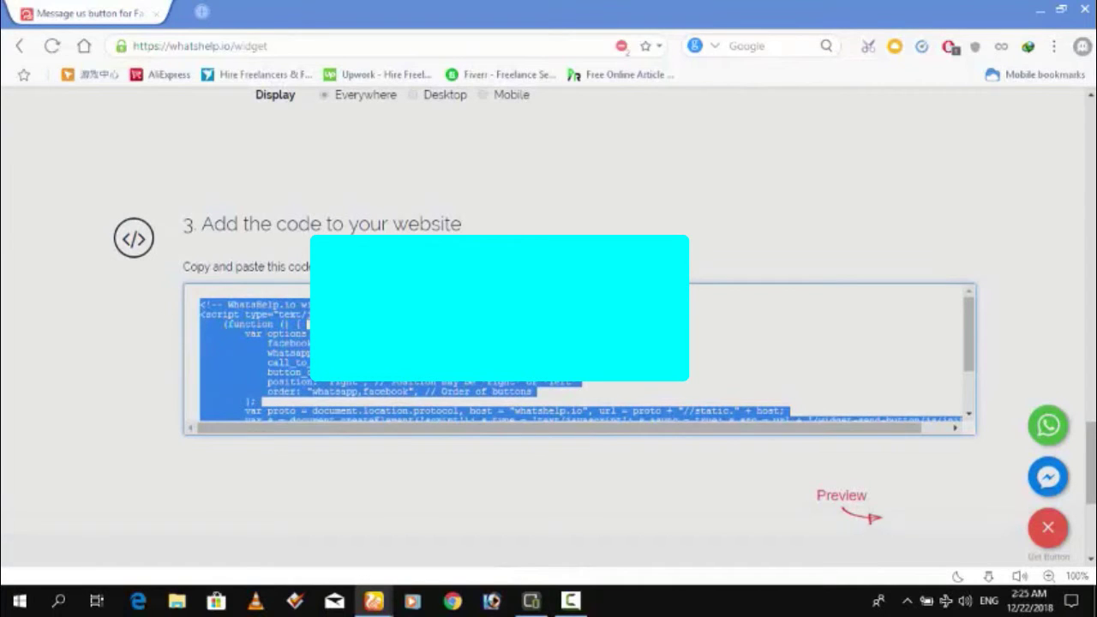
pyautogui.scroll(-1, 579, 354)
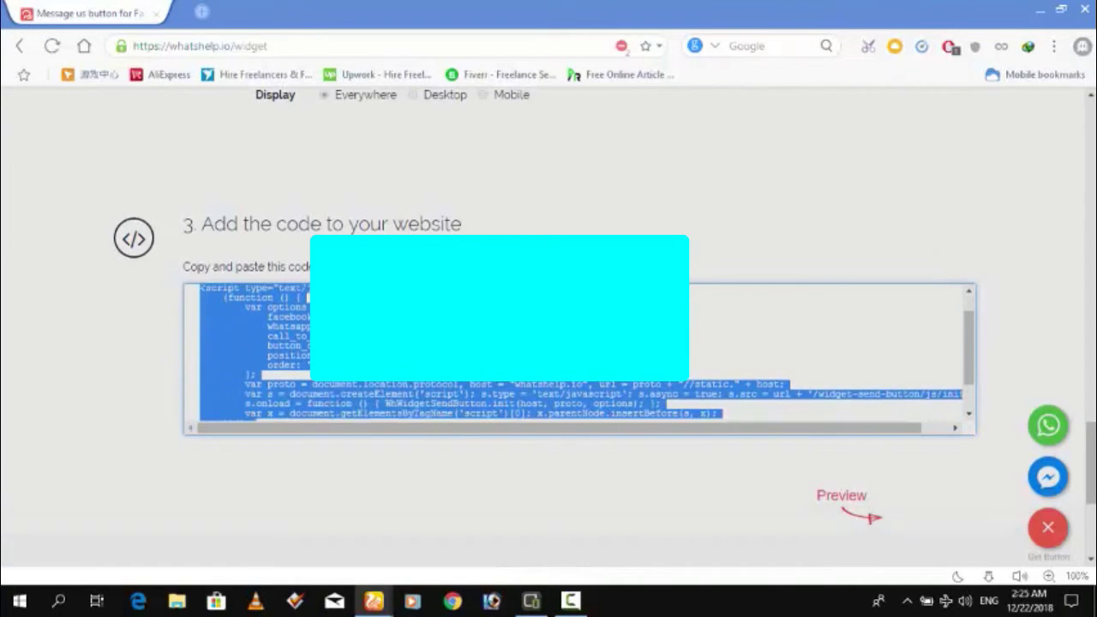
pyautogui.scroll(-1, 450, 215)
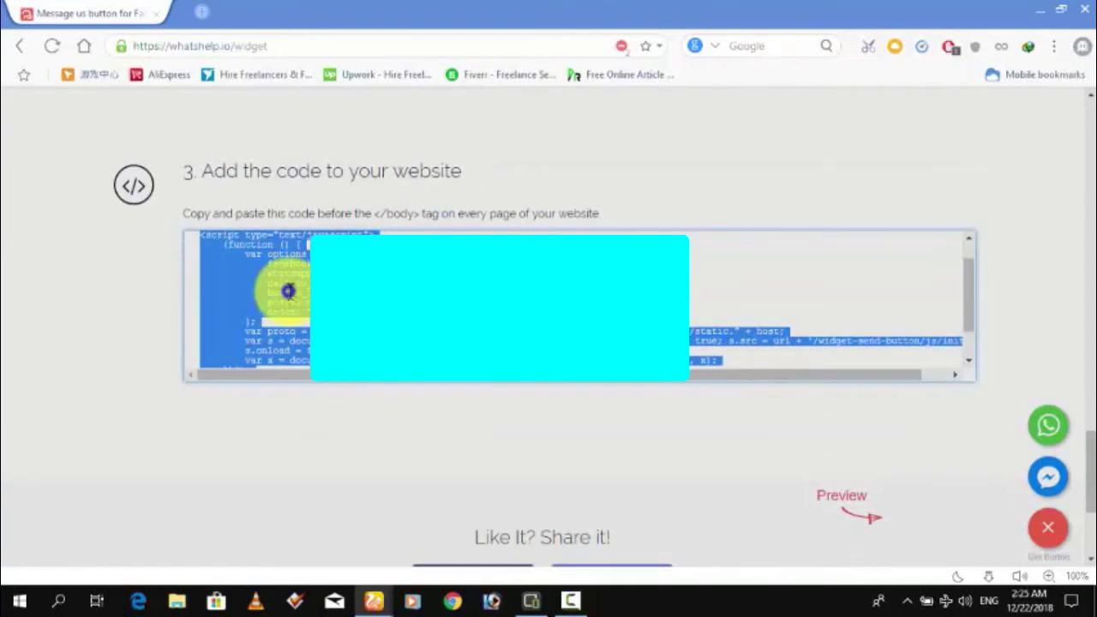
pyautogui.rightClick(288, 292)
pyautogui.click(300, 310)
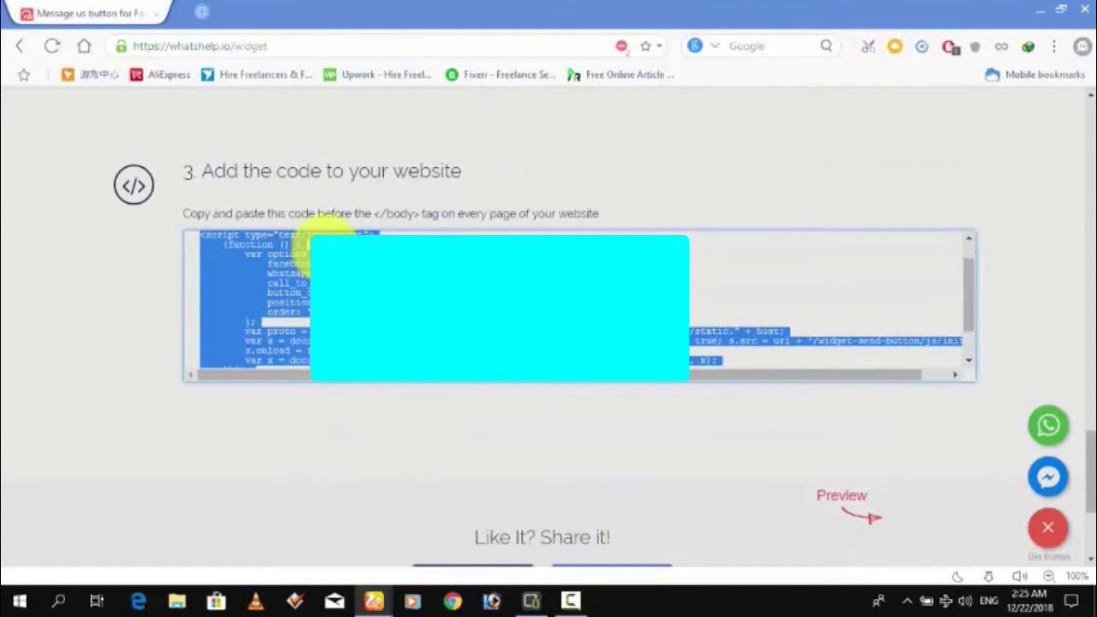
pyautogui.scroll(1, 297, 291)
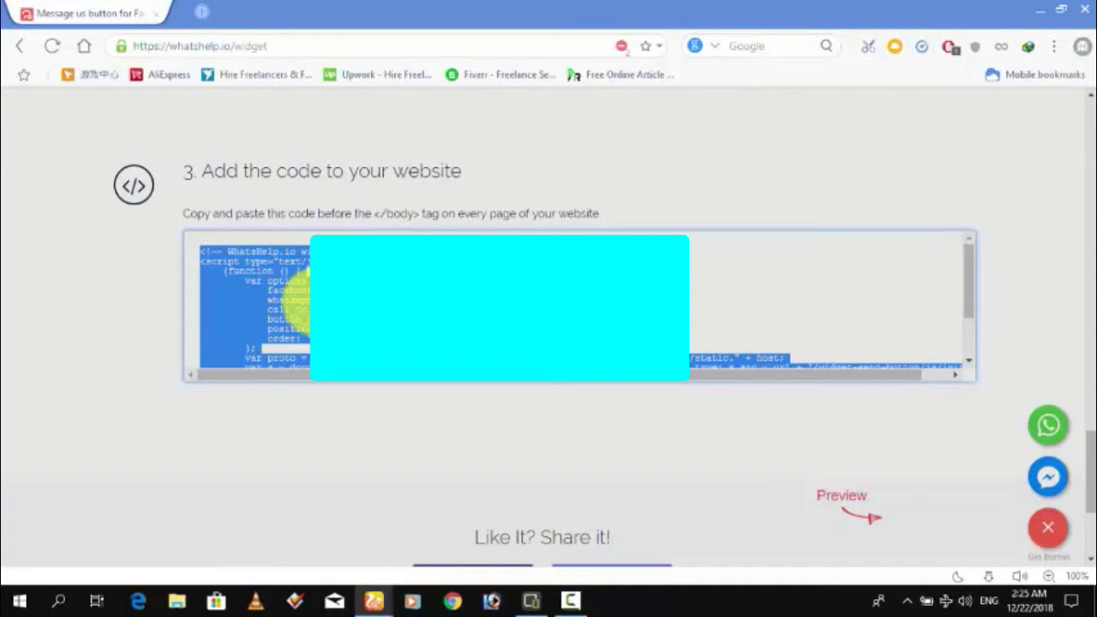
# Collapse the chat button preview and expand it again to check its call to action and messaging icons.
pyautogui.click(1052, 524)
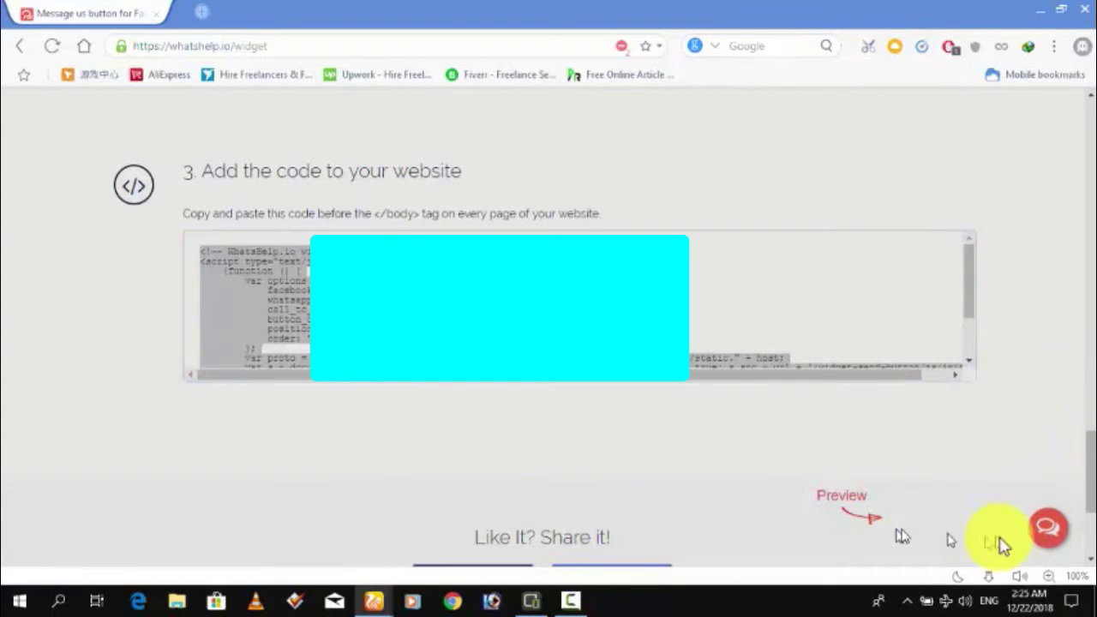
pyautogui.click(988, 576)
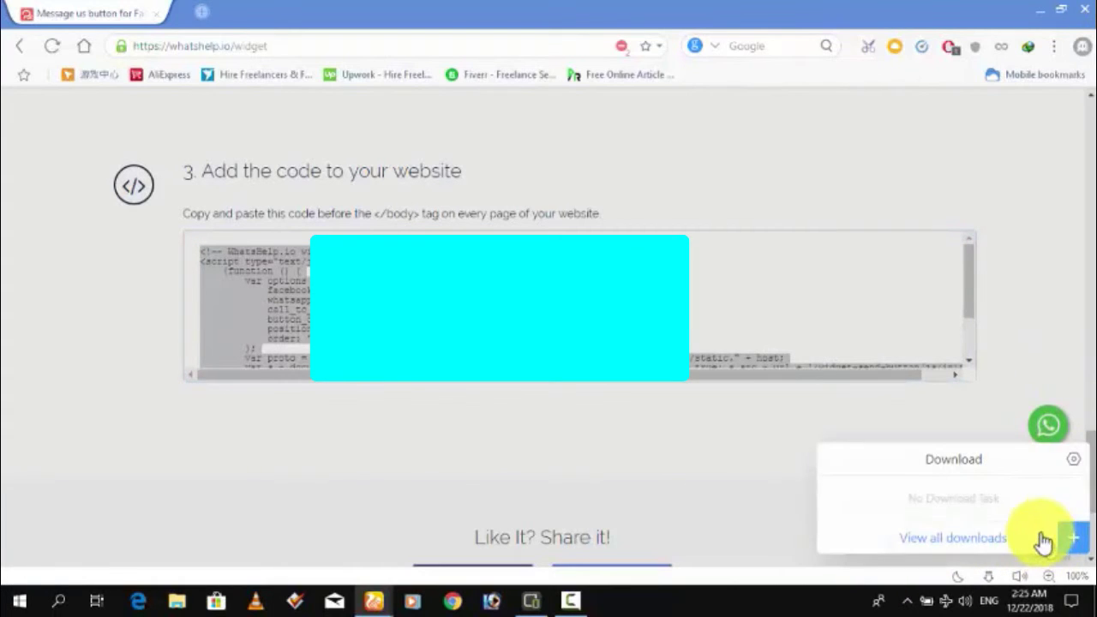
pyautogui.click(977, 404)
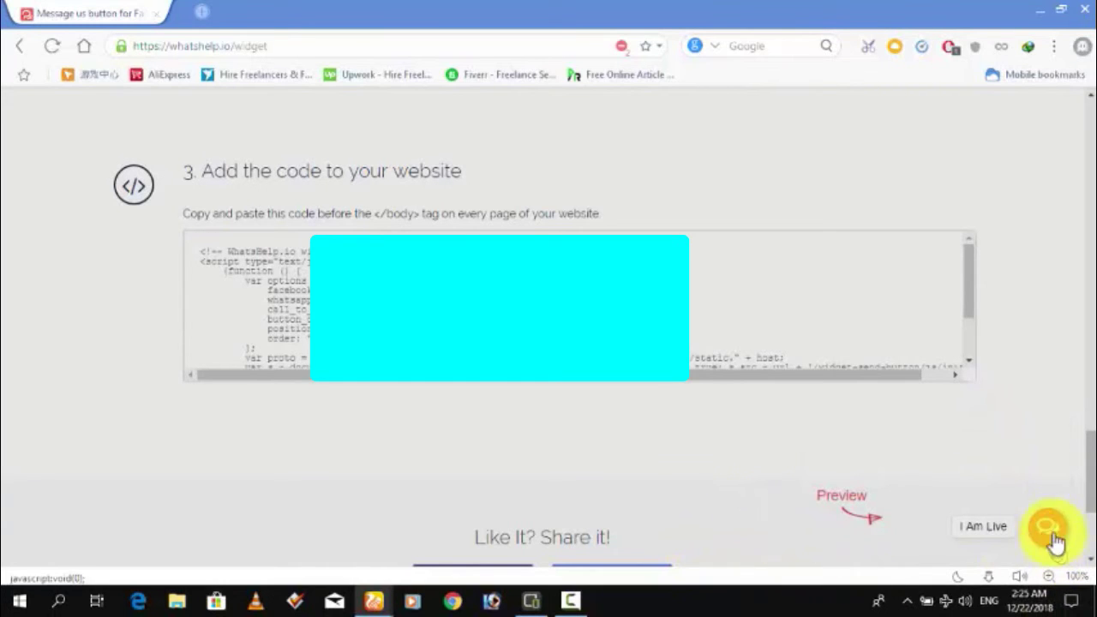
pyautogui.moveTo(1048, 526)
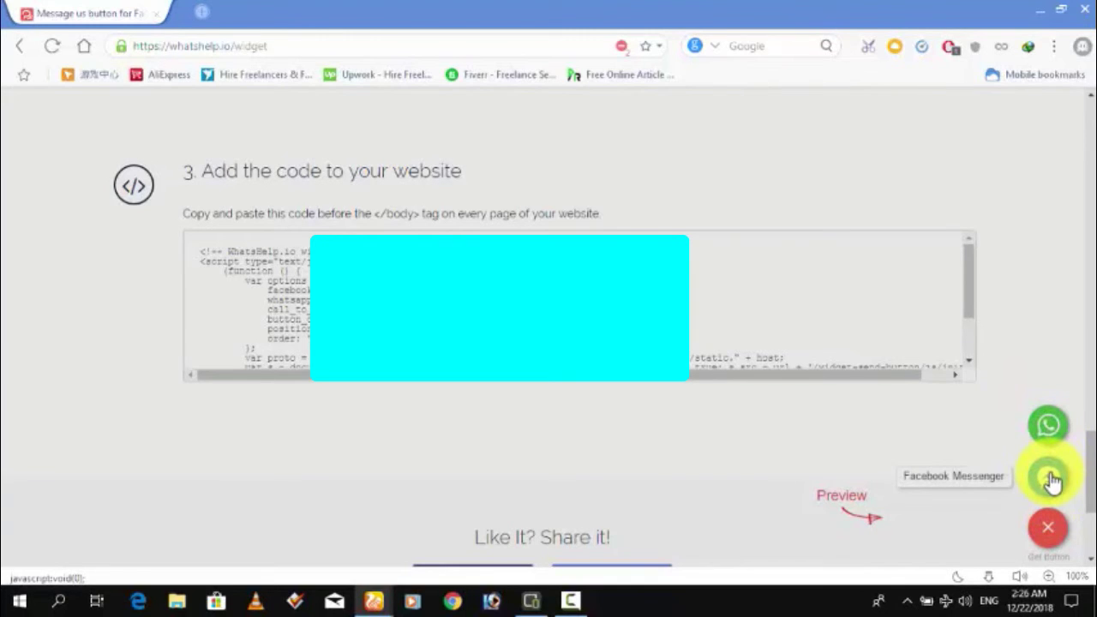
# Return to the messaging app choices and review the selected WhatsApp and Messenger entries.
pyautogui.scroll(10, 1049, 476)
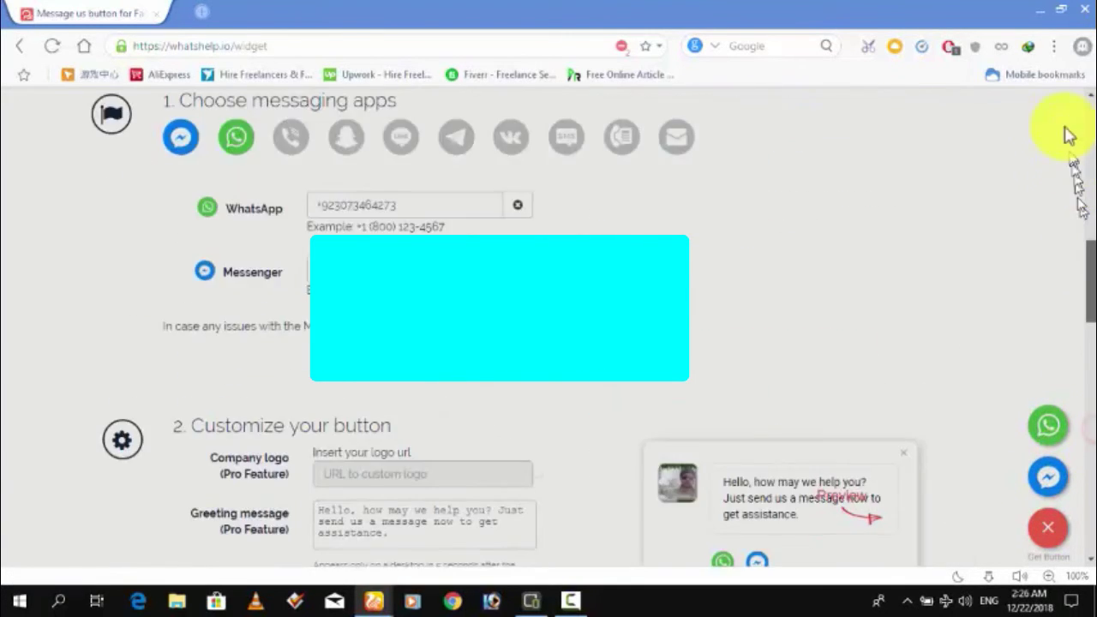
pyautogui.scroll(8, 1067, 128)
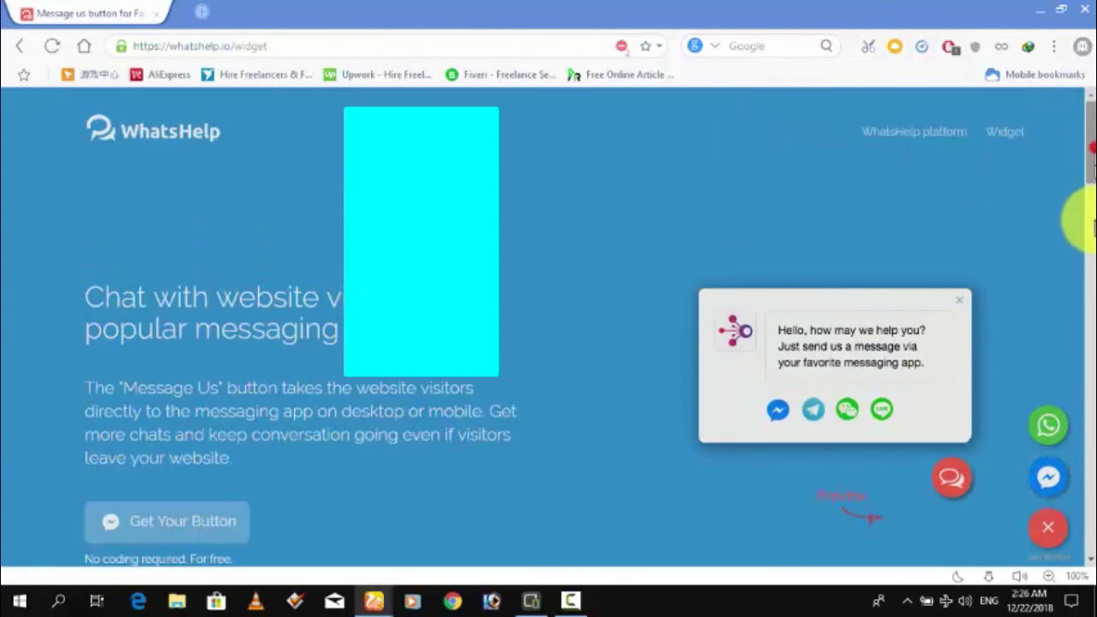
pyautogui.moveTo(1086, 221); pyautogui.dragTo(1079, 264)
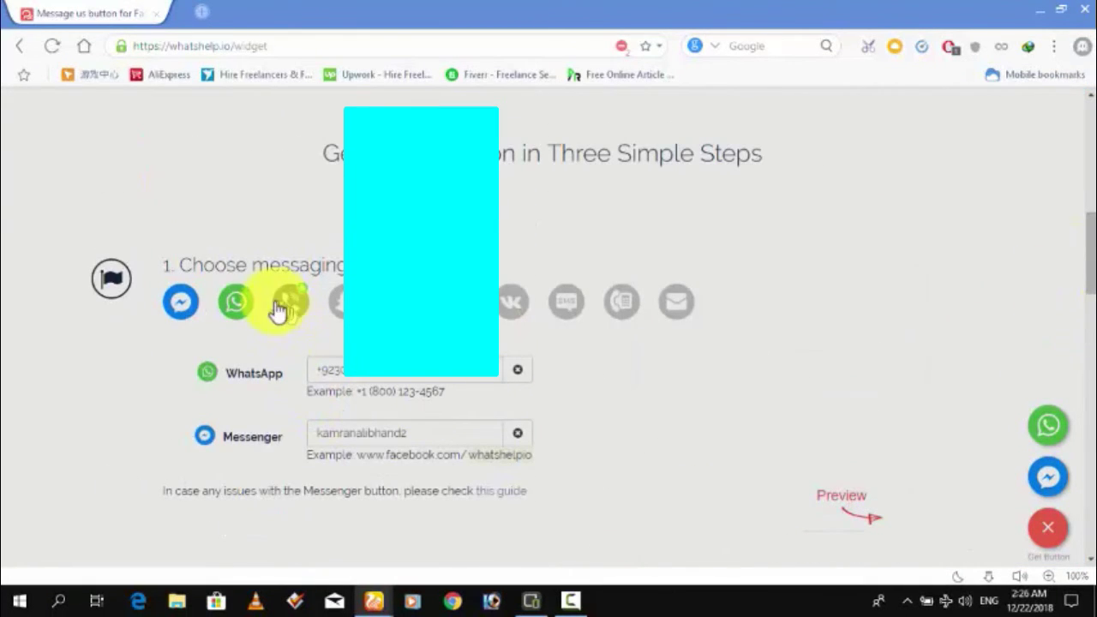